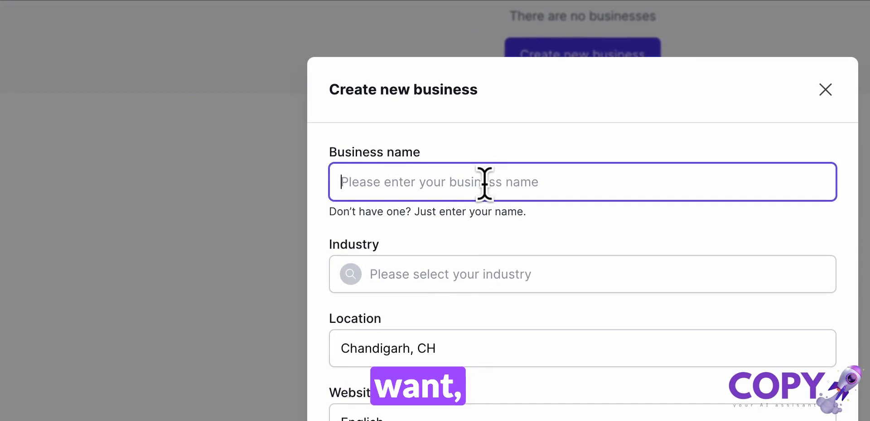
# Enter "Mom's Bakery" as the name of the new business
pyautogui.write('Bakery')
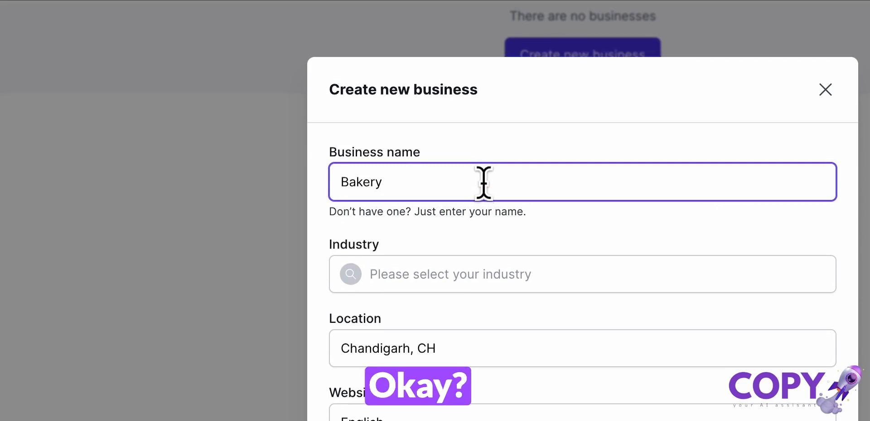
pyautogui.moveTo(447, 184); pyautogui.dragTo(325, 190)
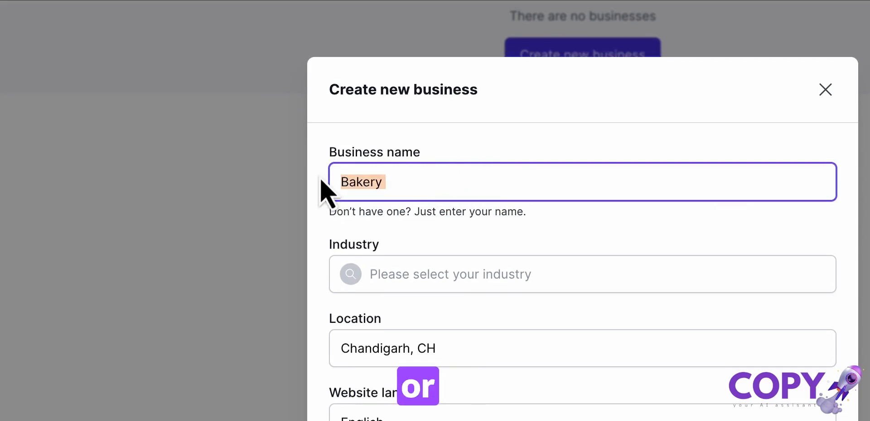
pyautogui.write('Mom')
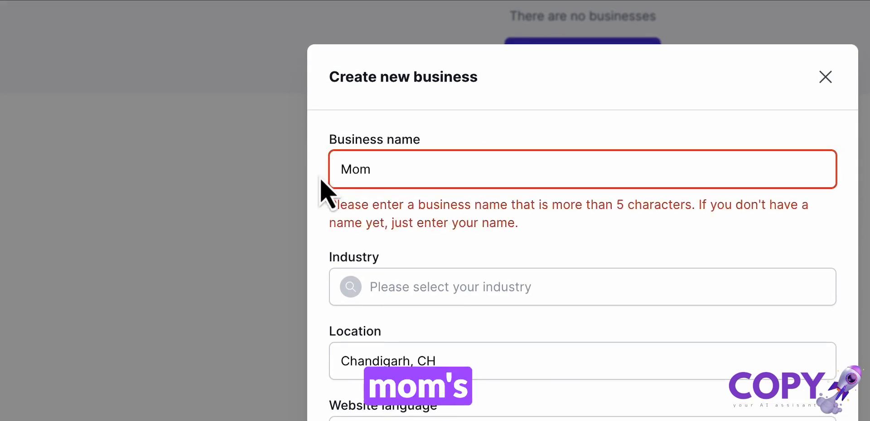
pyautogui.write("'s Bakery")
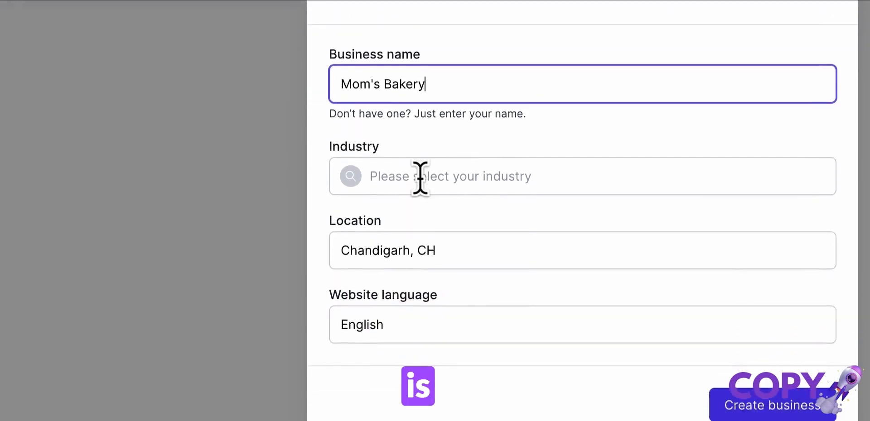
# Set the new business's industry to Bakery
pyautogui.click(420, 274)
pyautogui.write('Bake')
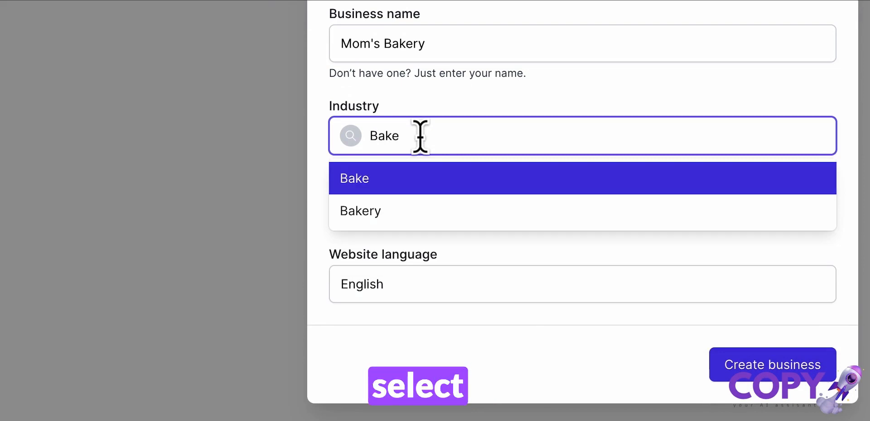
pyautogui.click(392, 213)
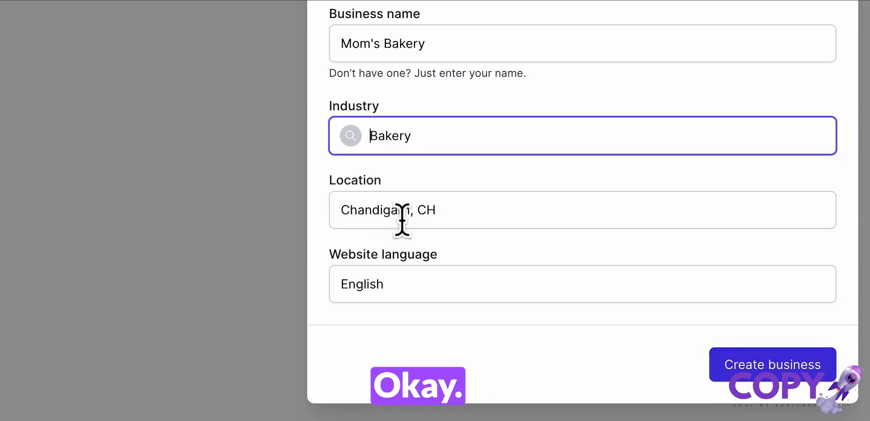
# Clear the prefilled location of the new business
pyautogui.click(408, 210)
pyautogui.tripleClick(408, 211)
pyautogui.press('BackSpace')
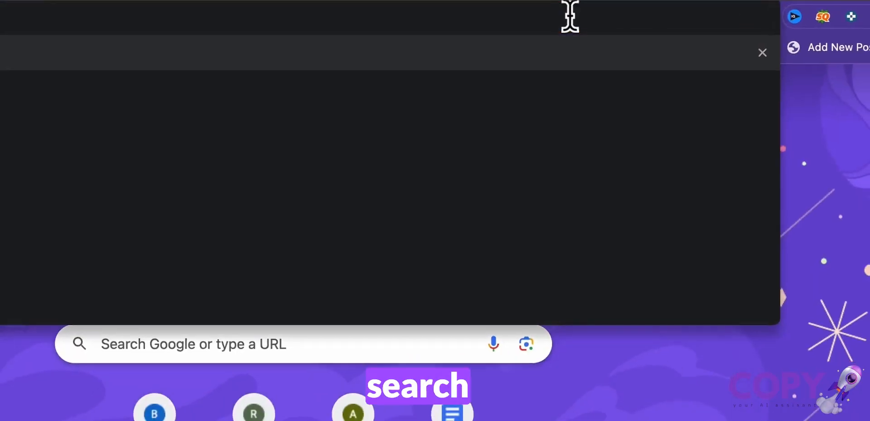
# Search Google for "mom bakery" in a separate browser tab
pyautogui.write('mo')
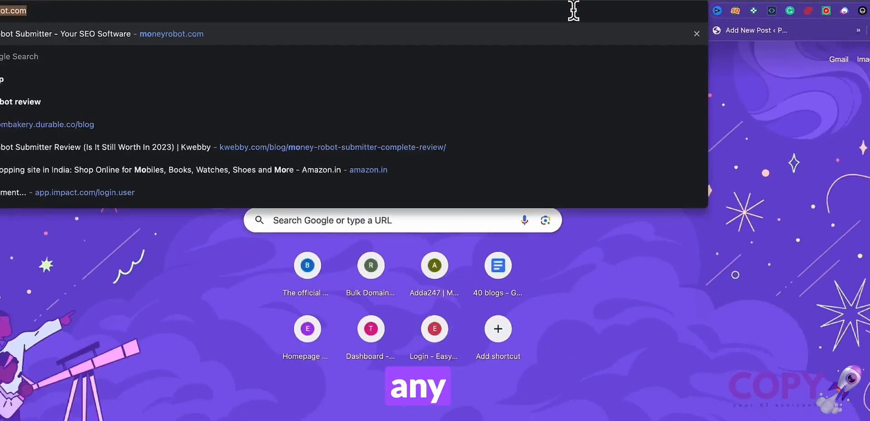
pyautogui.write('m bakery')
pyautogui.press('Return')
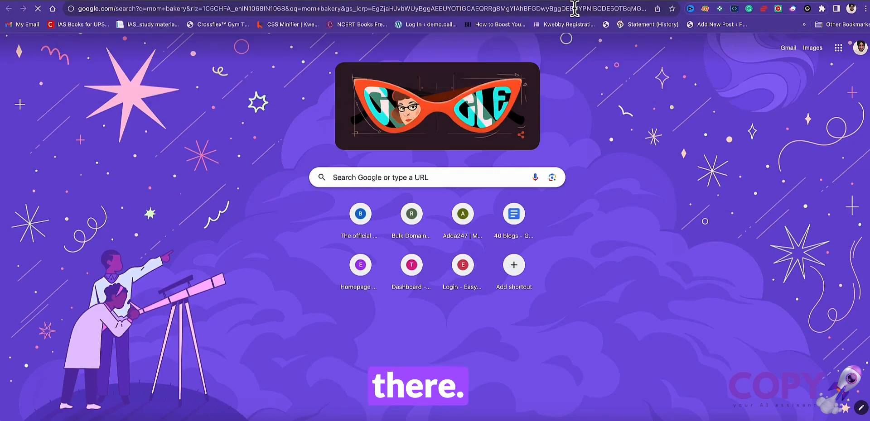
# Open the Mom bakers listing in the local results and copy its full street address
pyautogui.scroll(-6, 277, 147)
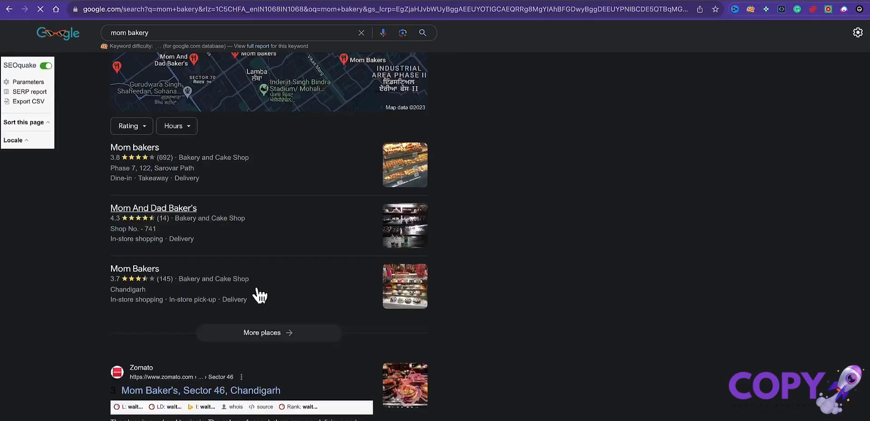
pyautogui.scroll(-1, 259, 291)
pyautogui.click(279, 145)
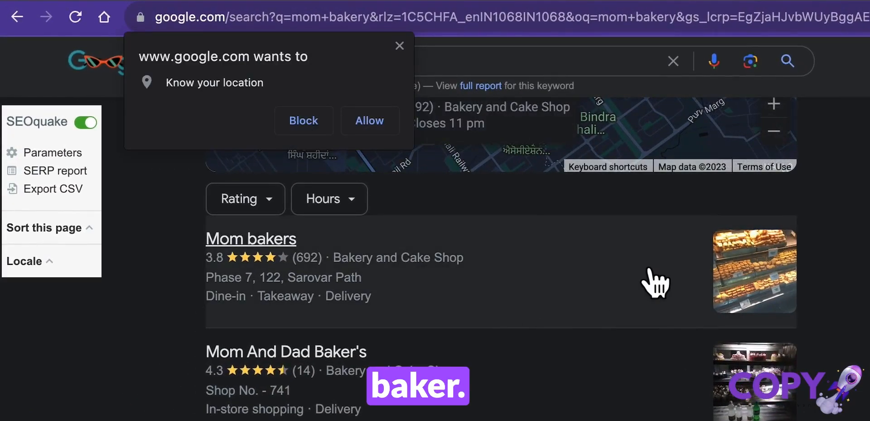
pyautogui.click(372, 127)
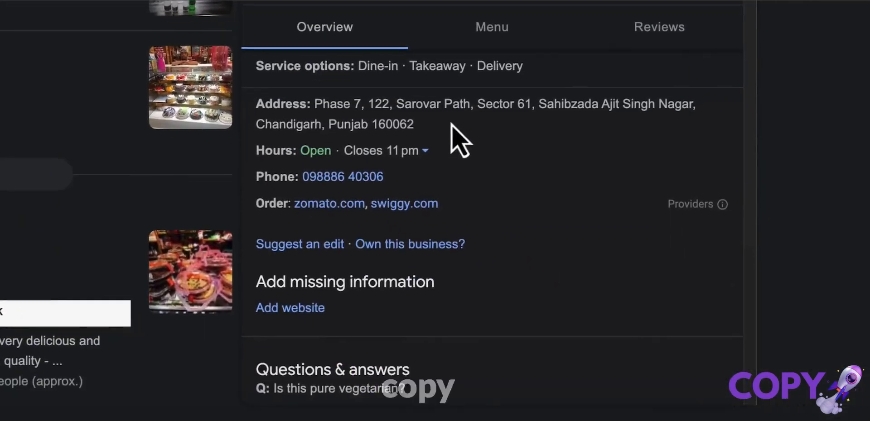
pyautogui.moveTo(306, 101); pyautogui.dragTo(404, 117)
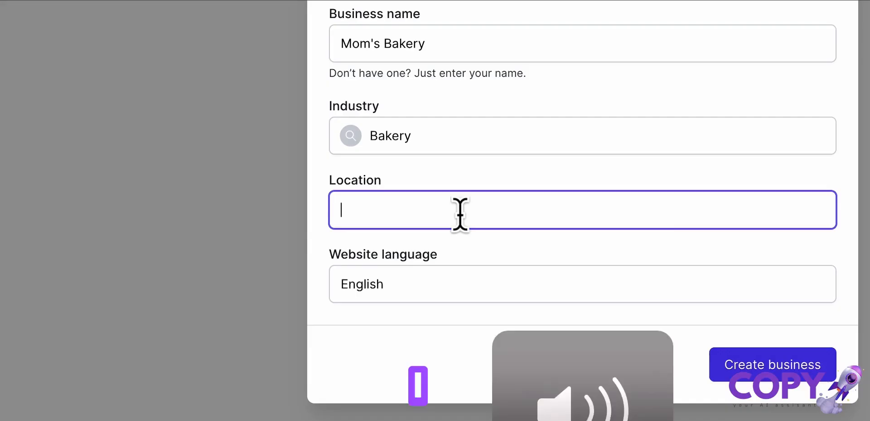
# Enter the copied bakery address as the location, keep English as the website language, and create the business
pyautogui.write('Phase 7, 122, Sarovar Path, Sector 61, Sahibzada Ajit Singh Nagar, Chandigarh, Punjab 160062')
pyautogui.click(496, 333)
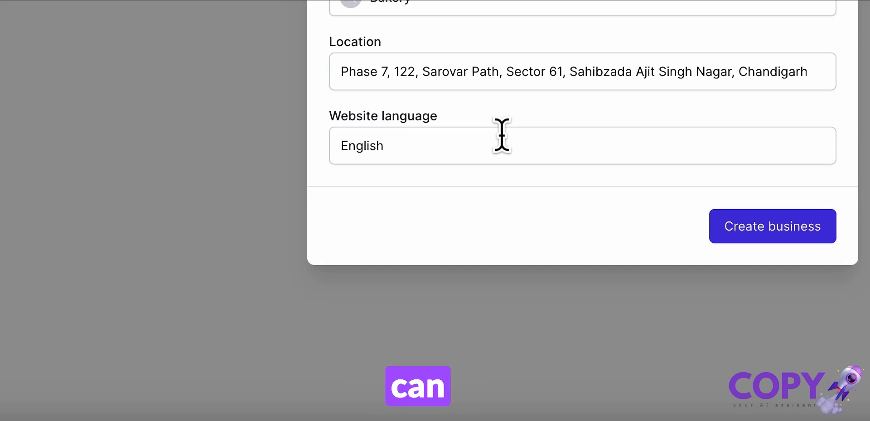
pyautogui.click(729, 229)
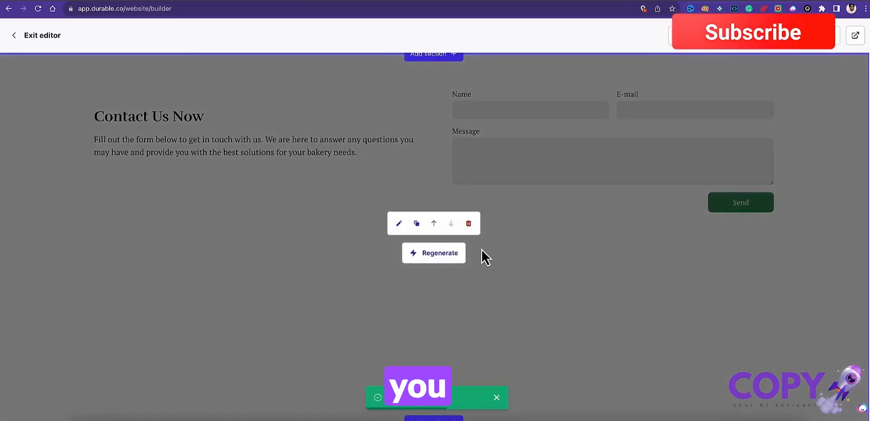
# Regenerate the content of the "Satisfy Your Cravings Now!" hero section on the generated homepage
pyautogui.scroll(20, 482, 249)
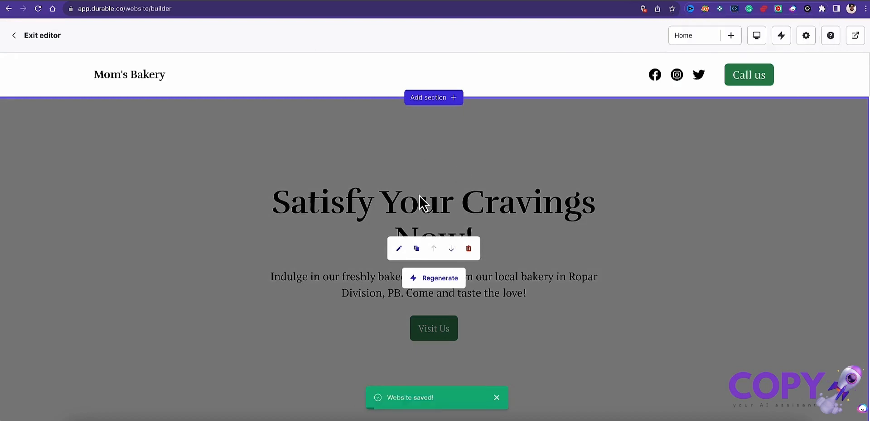
pyautogui.scroll(-2, 420, 190)
pyautogui.scroll(2, 371, 211)
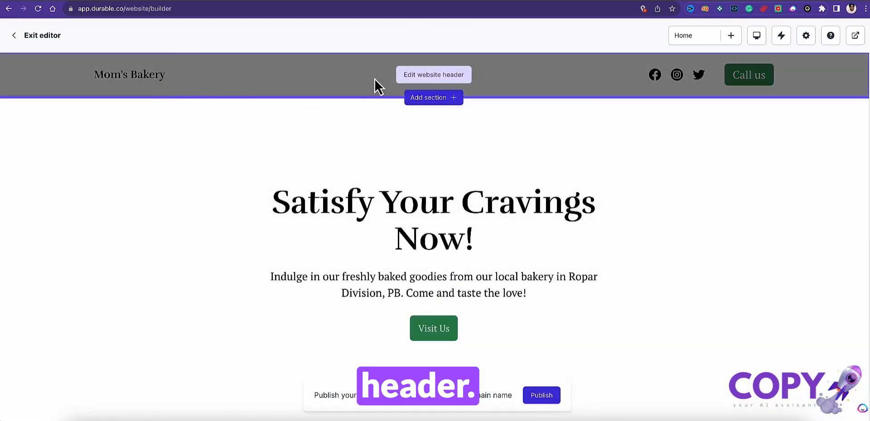
pyautogui.scroll(-4, 375, 129)
pyautogui.scroll(1, 353, 125)
pyautogui.scroll(2, 340, 125)
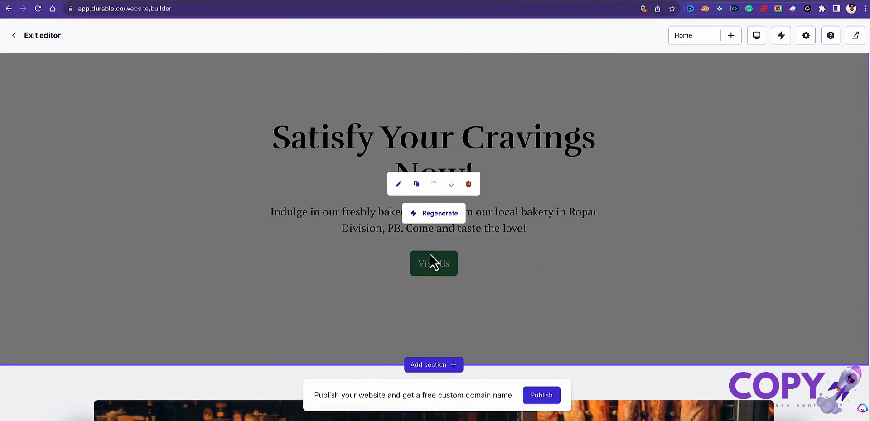
pyautogui.scroll(-2, 328, 257)
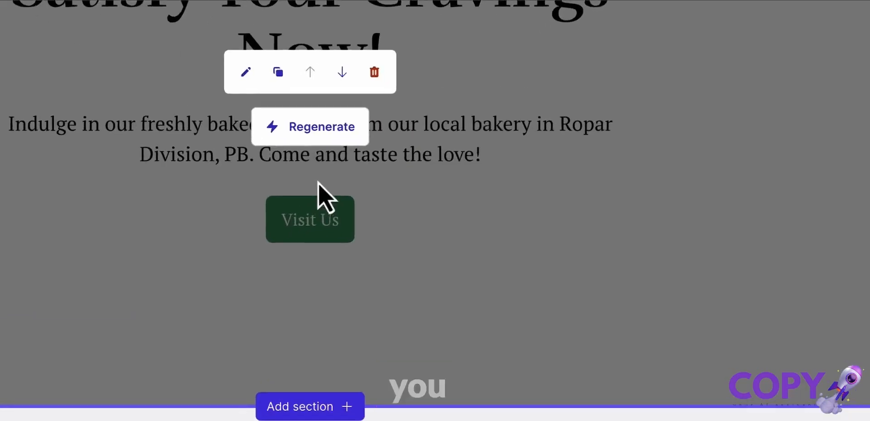
pyautogui.click(435, 131)
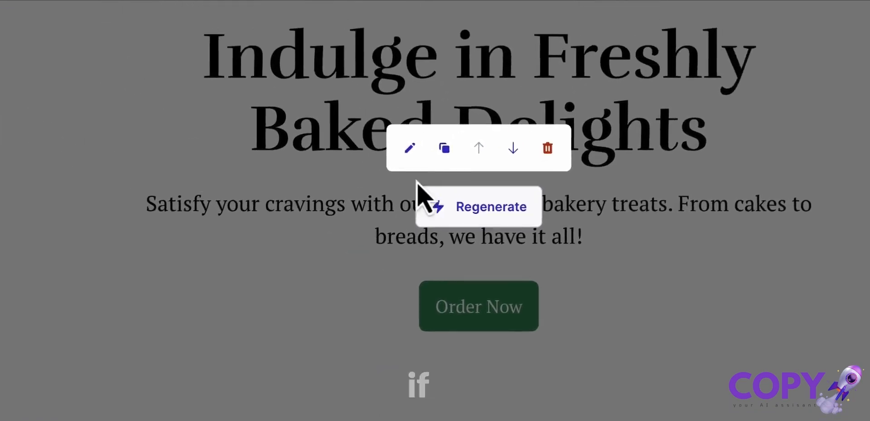
# Change the hero section's background from a color to an automatically generated image and save the section
pyautogui.click(222, 57)
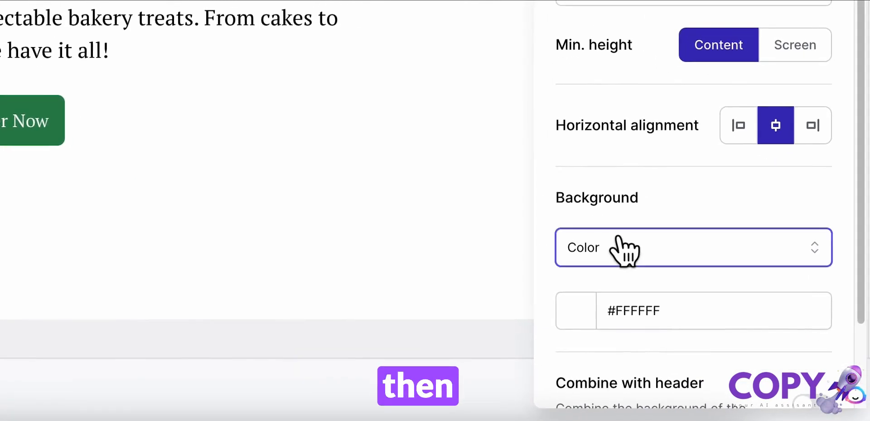
pyautogui.click(619, 253)
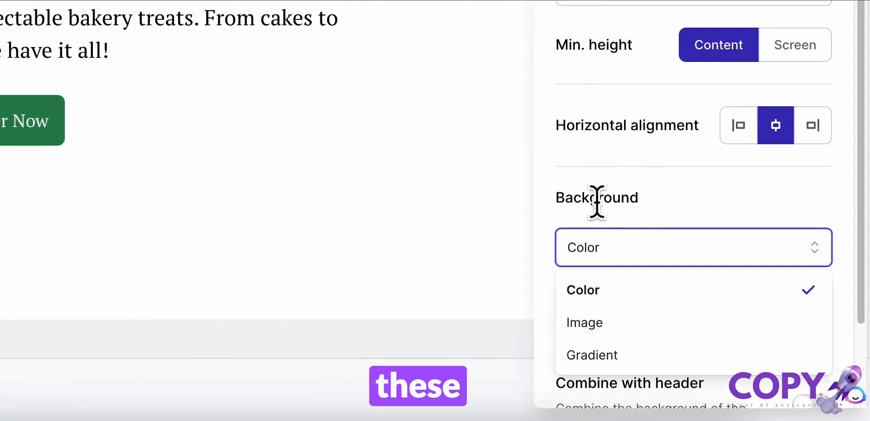
pyautogui.click(602, 323)
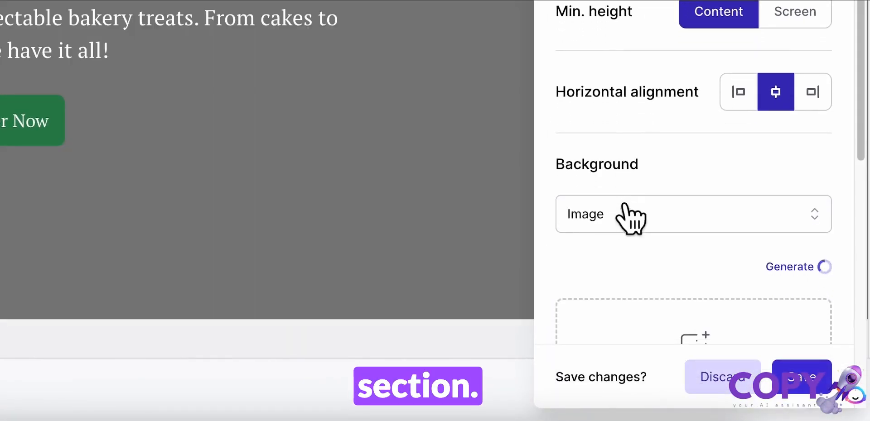
pyautogui.scroll(-1, 631, 216)
pyautogui.scroll(-4, 634, 215)
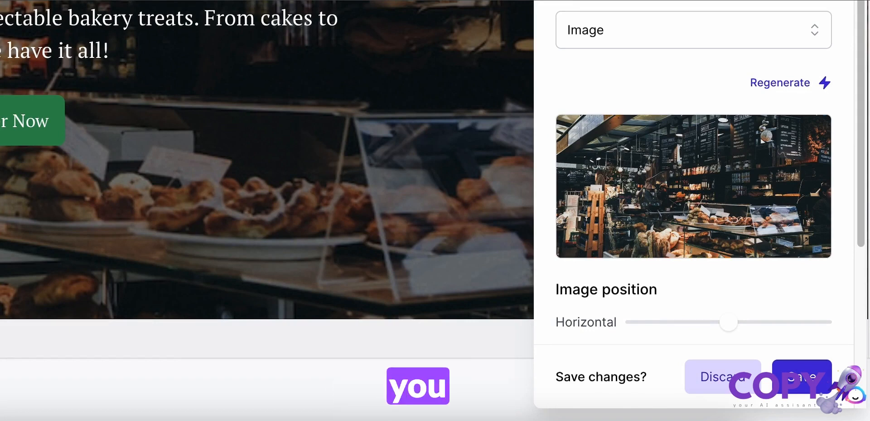
pyautogui.click(803, 380)
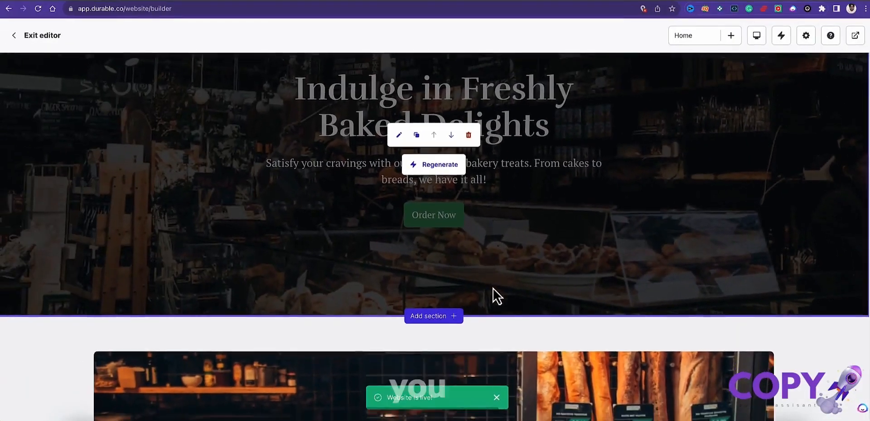
# Open the bakery image section below the hero for editing and search the image library for "bakery"
pyautogui.scroll(-5, 355, 240)
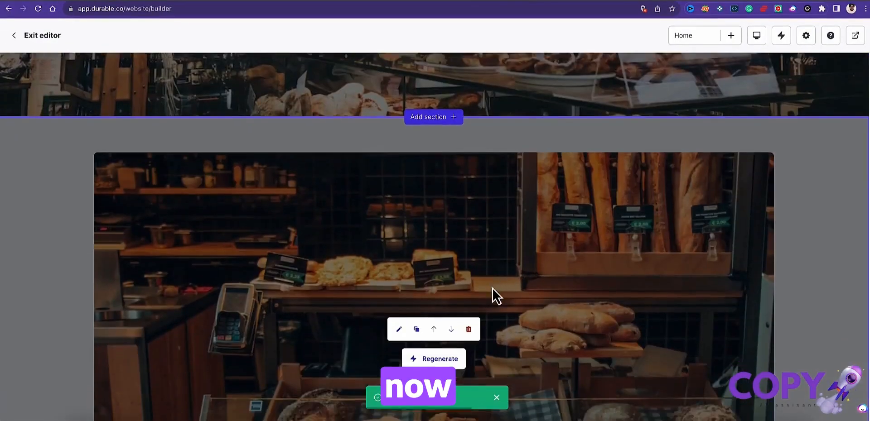
pyautogui.scroll(-7, 492, 291)
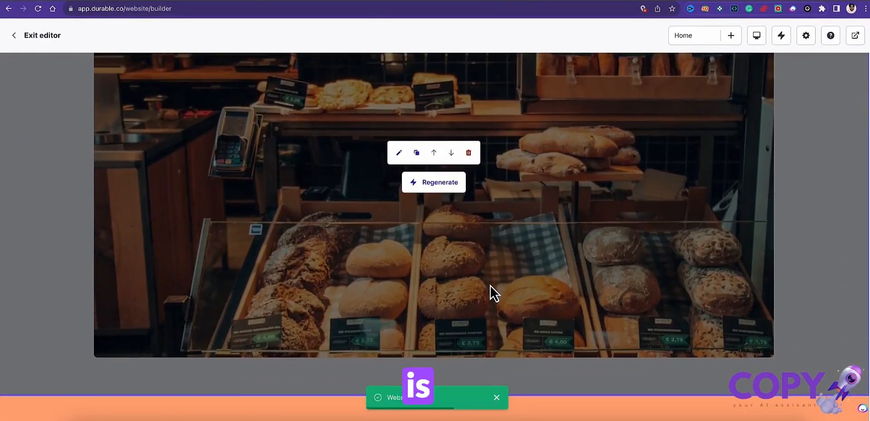
pyautogui.scroll(5, 491, 290)
pyautogui.scroll(-2, 490, 284)
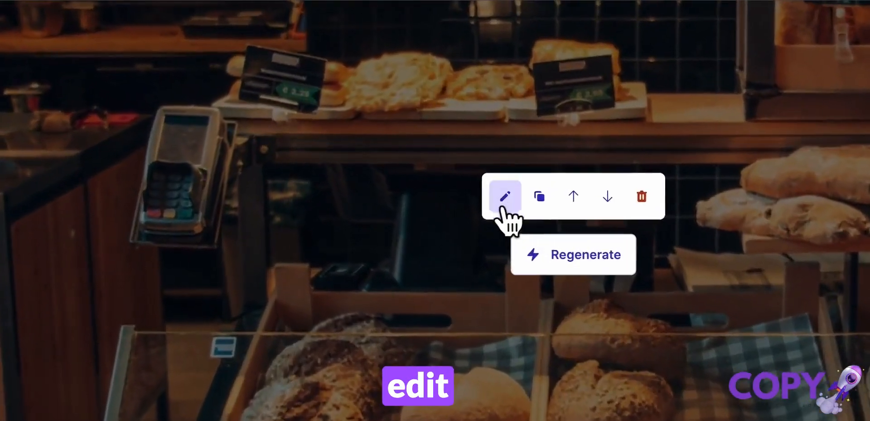
pyautogui.click(399, 170)
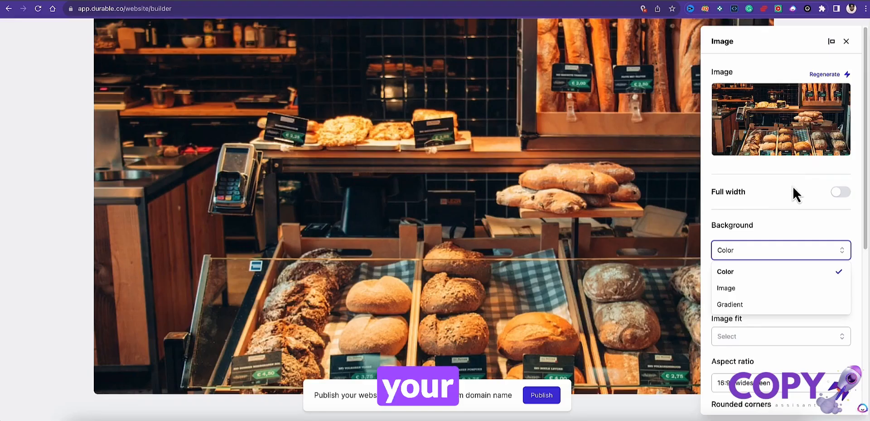
pyautogui.moveTo(770, 144)
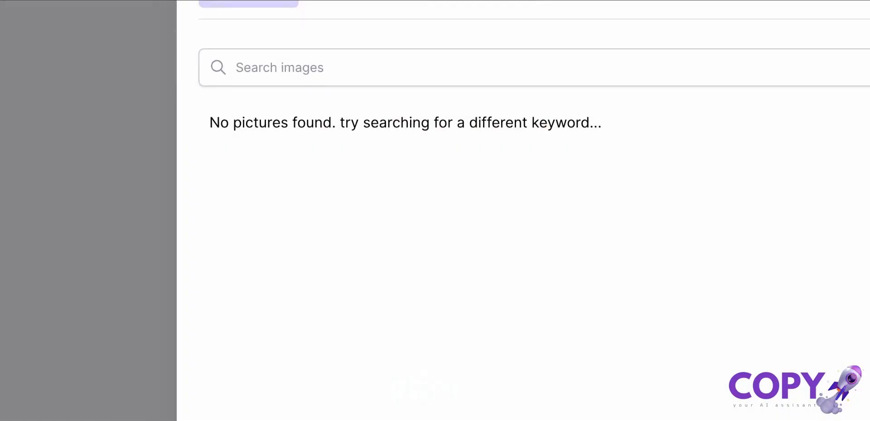
pyautogui.write('bakery')
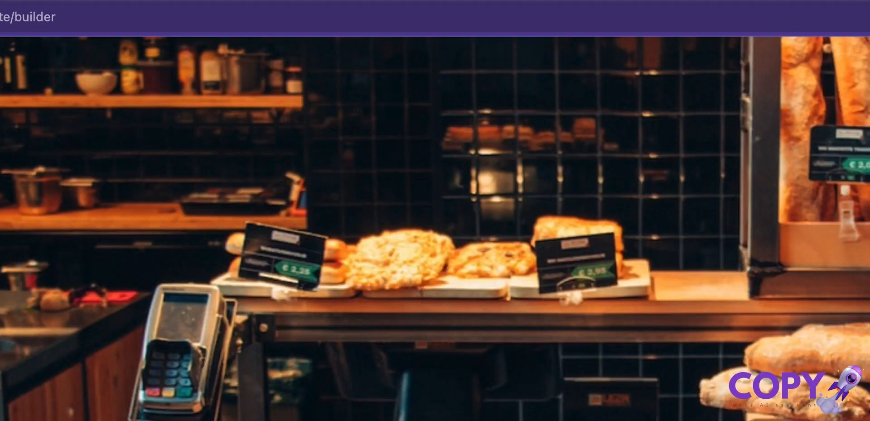
# Examine the About us and Our Services sections of the homepage
pyautogui.scroll(-8, 755, 323)
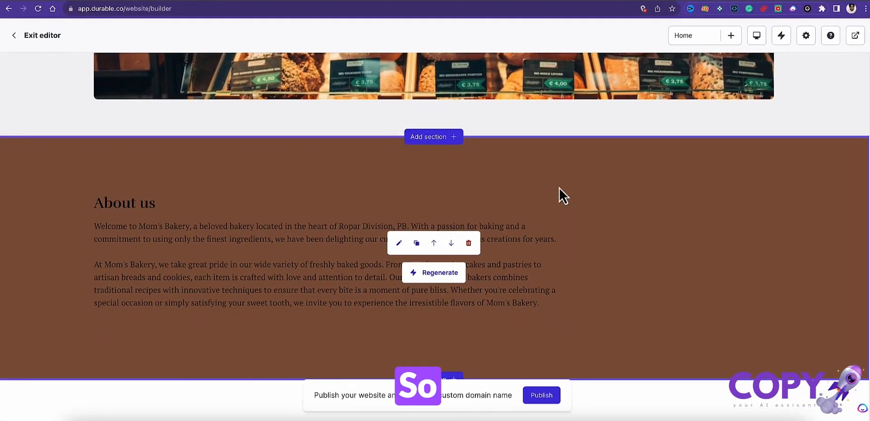
pyautogui.scroll(-1, 382, 253)
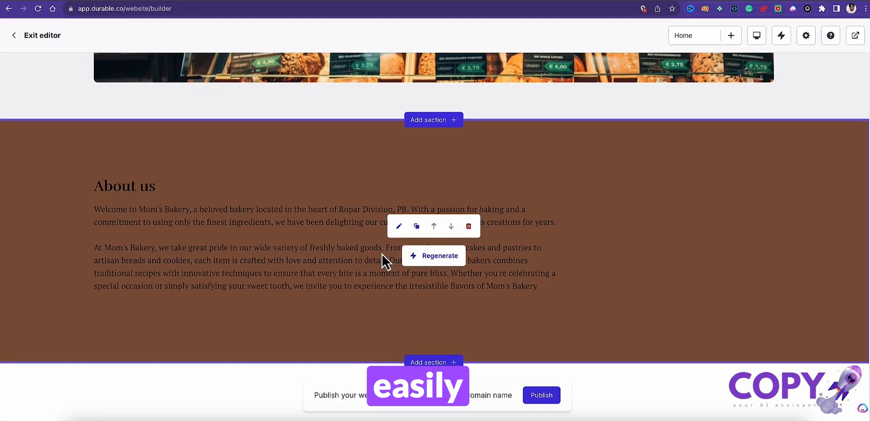
pyautogui.scroll(-4, 379, 285)
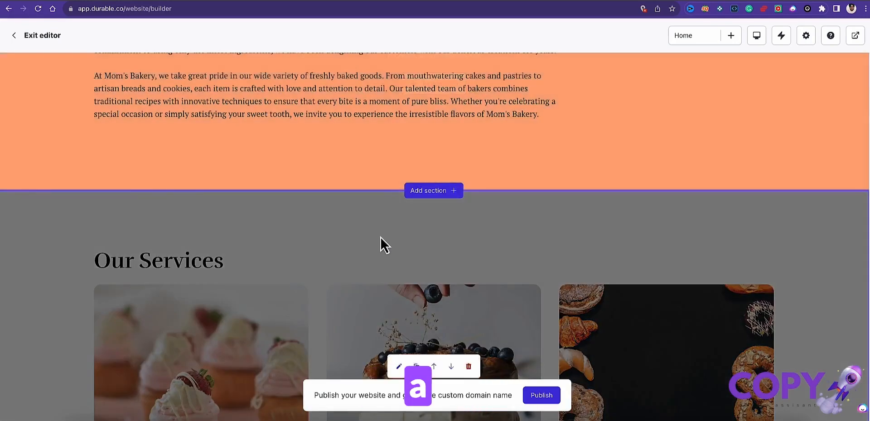
pyautogui.scroll(-5, 380, 237)
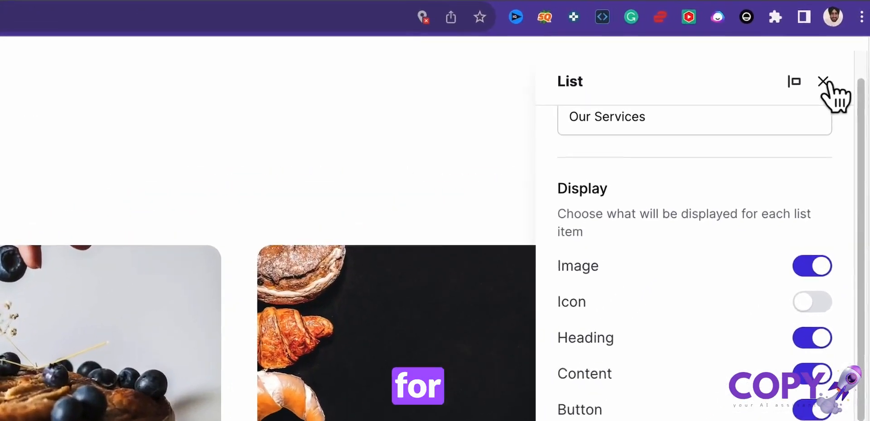
# Close the Our Services list settings and preview the homepage in the Phone portrait device view
pyautogui.click(846, 42)
pyautogui.scroll(-10, 448, 320)
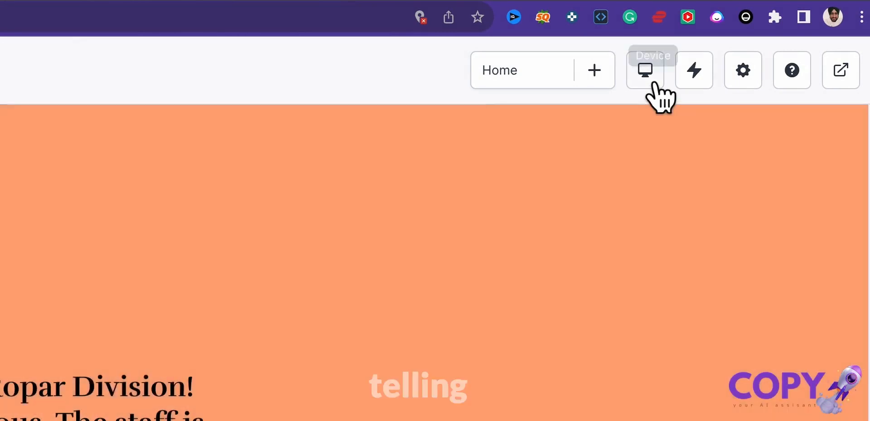
pyautogui.click(653, 83)
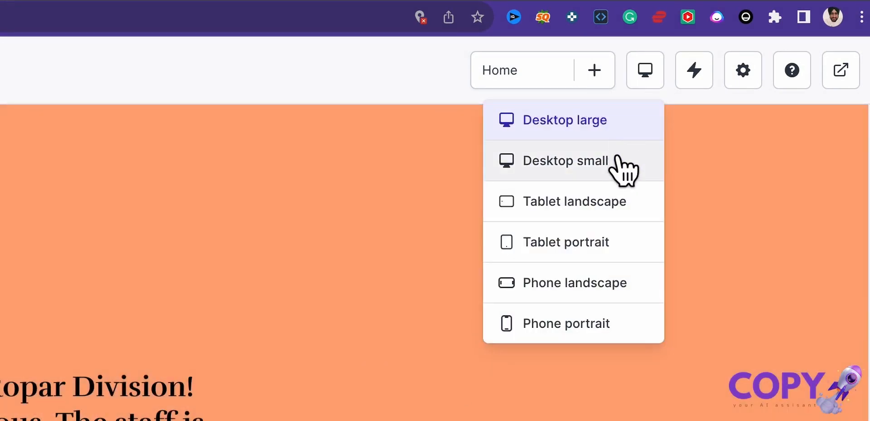
pyautogui.click(584, 204)
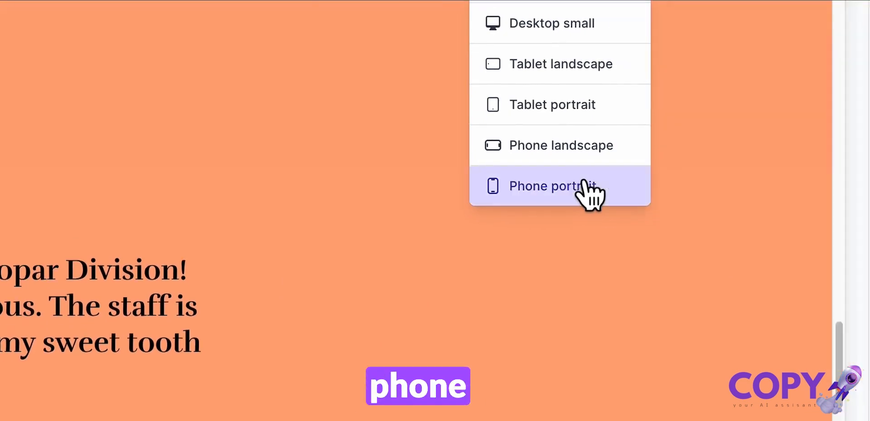
pyautogui.scroll(15, 49, 307)
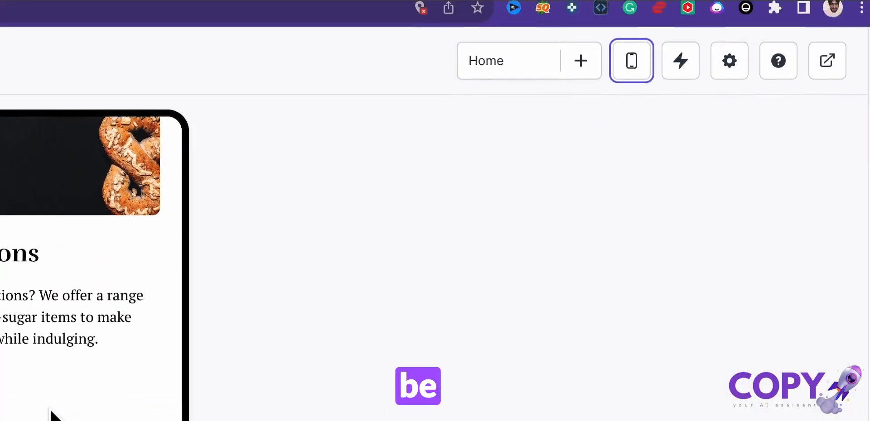
pyautogui.scroll(5, 456, 210)
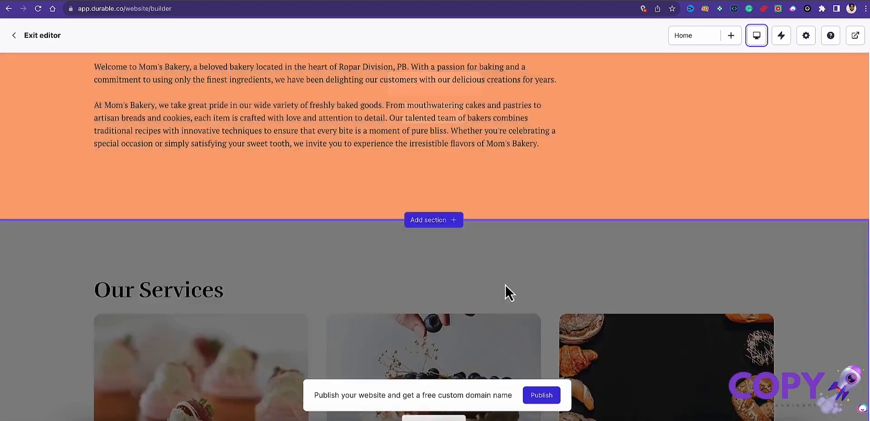
# Return to the desktop view of the homepage and open the Gallery section for editing
pyautogui.click(505, 292)
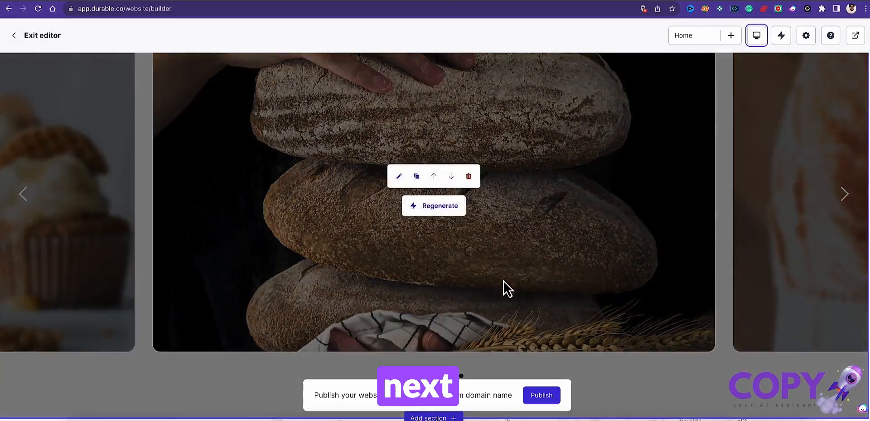
pyautogui.scroll(6, 503, 281)
pyautogui.scroll(-6, 503, 280)
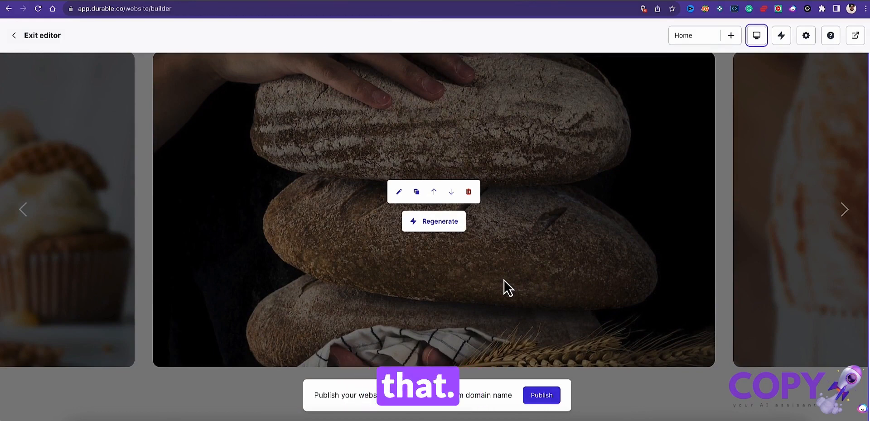
pyautogui.scroll(-5, 503, 282)
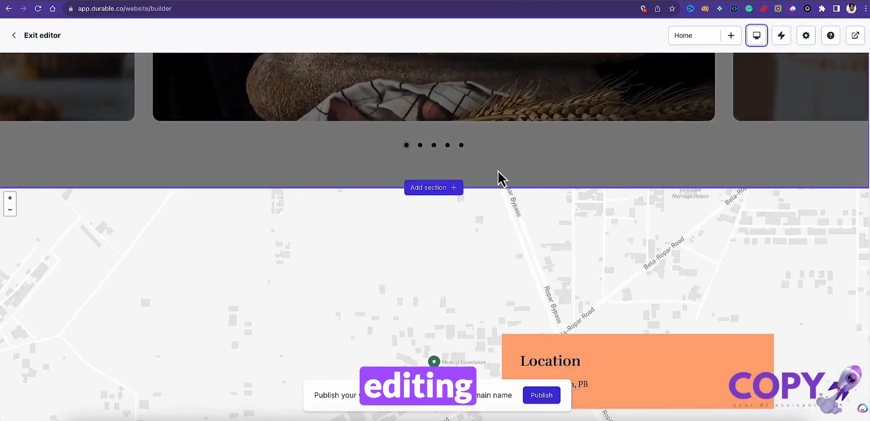
pyautogui.scroll(4, 499, 178)
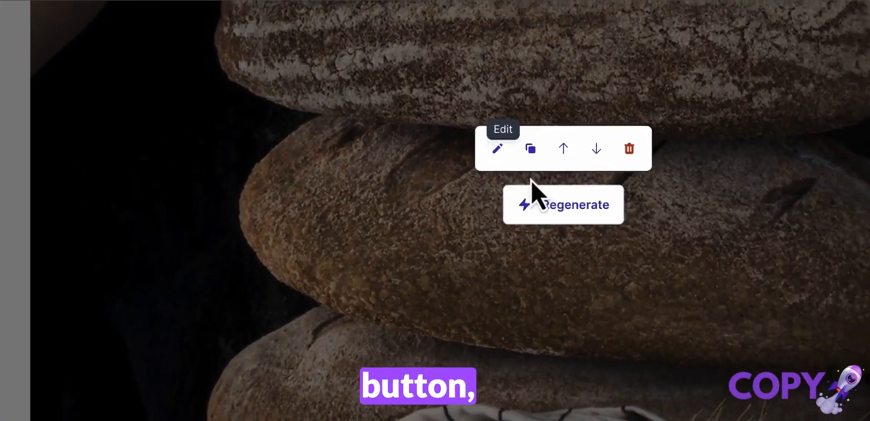
pyautogui.click(406, 132)
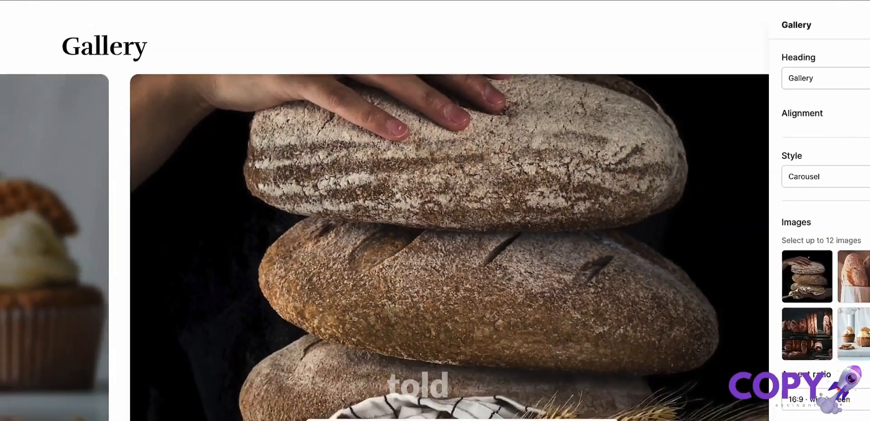
# Set the location section's heading to "Visit Us" and replace its business address with the bakery's full street address
pyautogui.scroll(-6, 780, 252)
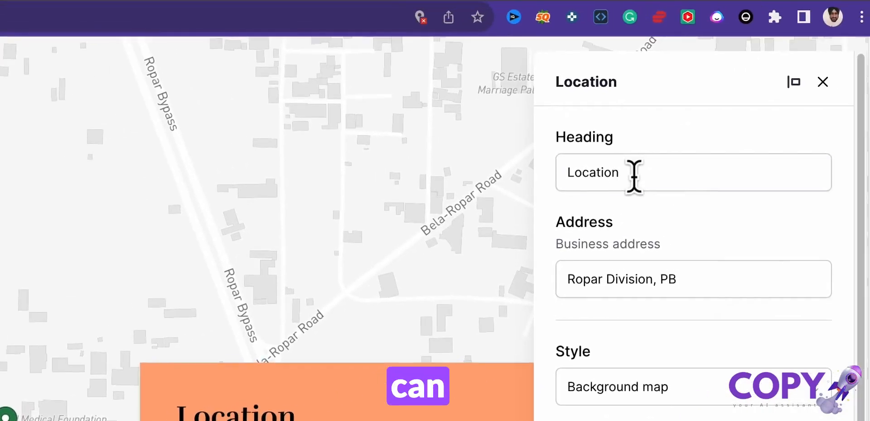
pyautogui.tripleClick(635, 176)
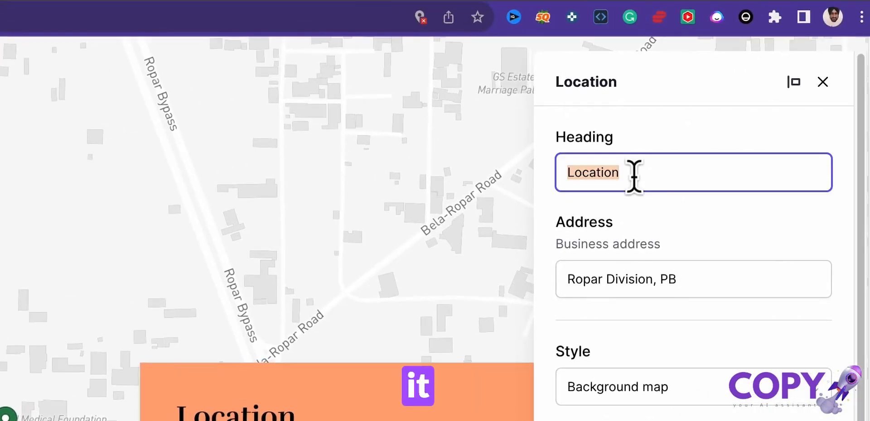
pyautogui.write('Fi')
pyautogui.press('super+z')
pyautogui.write('Visit U')
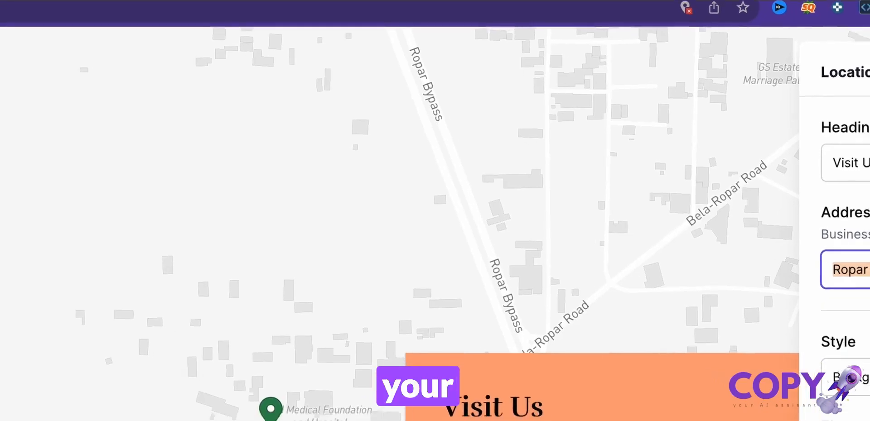
pyautogui.press('super+v')
pyautogui.click(683, 209)
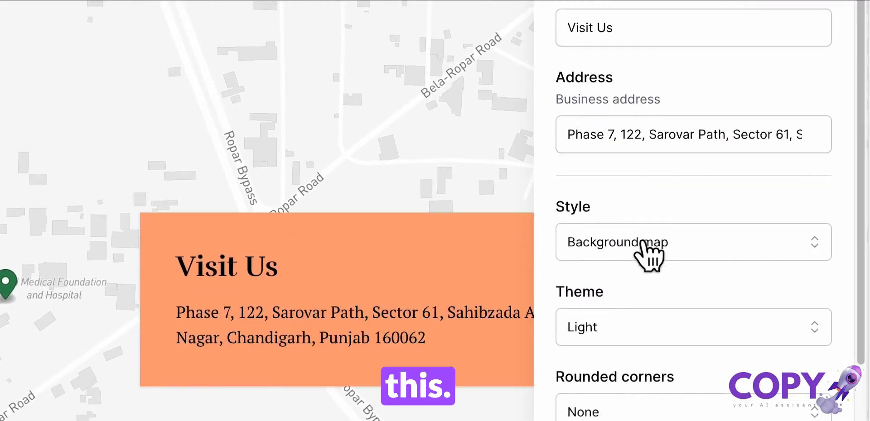
# Try the Inline map style on the location section and switch it back to Background map
pyautogui.scroll(-2, 641, 253)
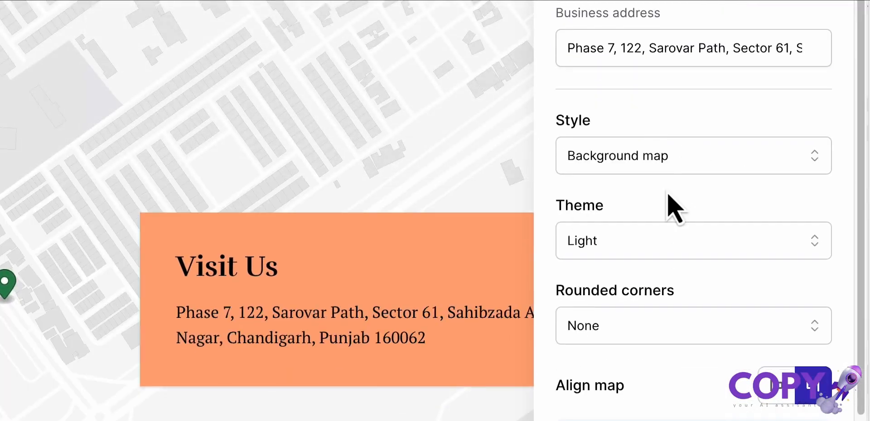
pyautogui.click(626, 161)
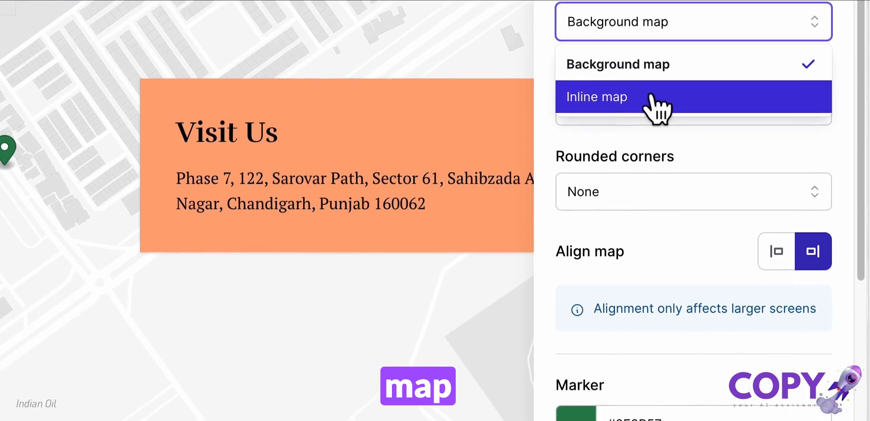
pyautogui.click(661, 192)
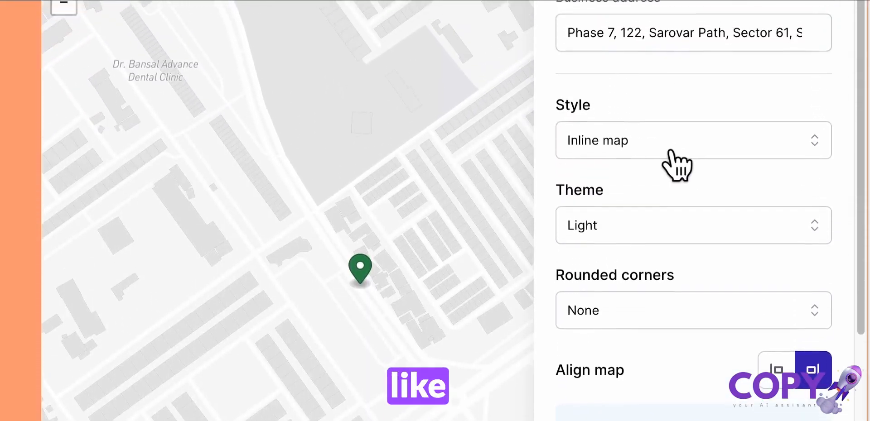
pyautogui.click(671, 48)
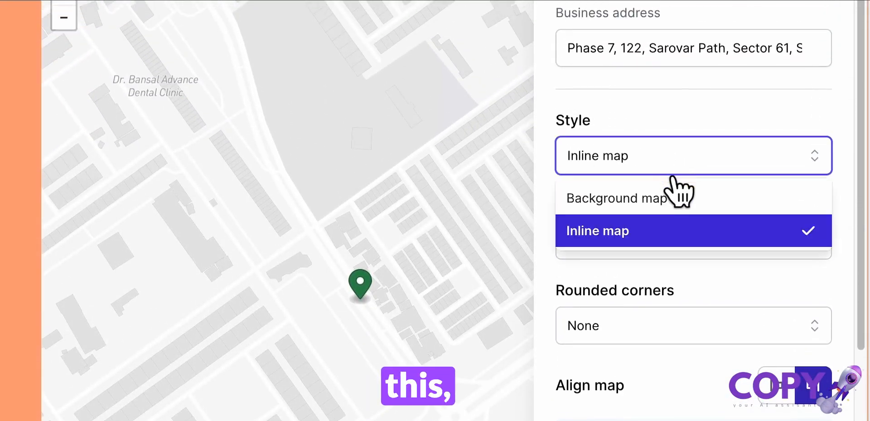
pyautogui.click(671, 82)
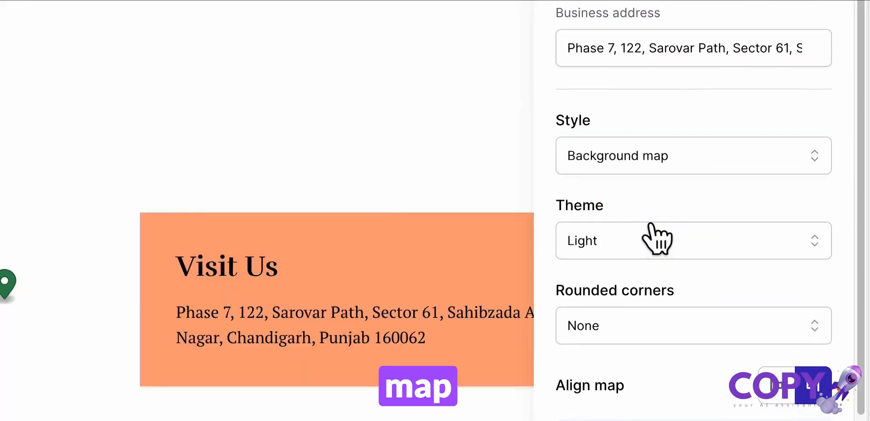
# Set the location map's theme to Dark
pyautogui.scroll(-1, 650, 260)
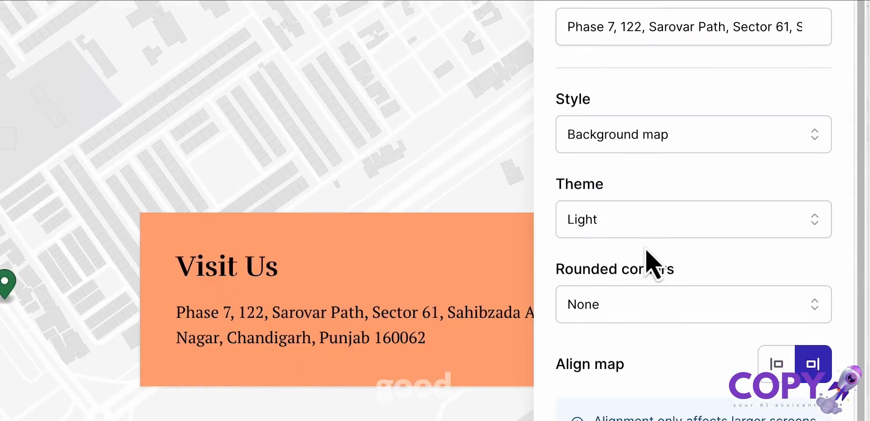
pyautogui.scroll(-3, 651, 258)
pyautogui.click(689, 147)
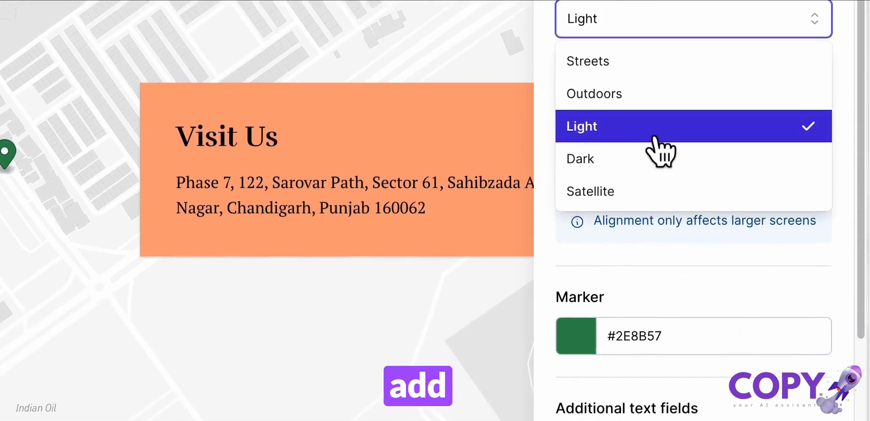
pyautogui.click(667, 288)
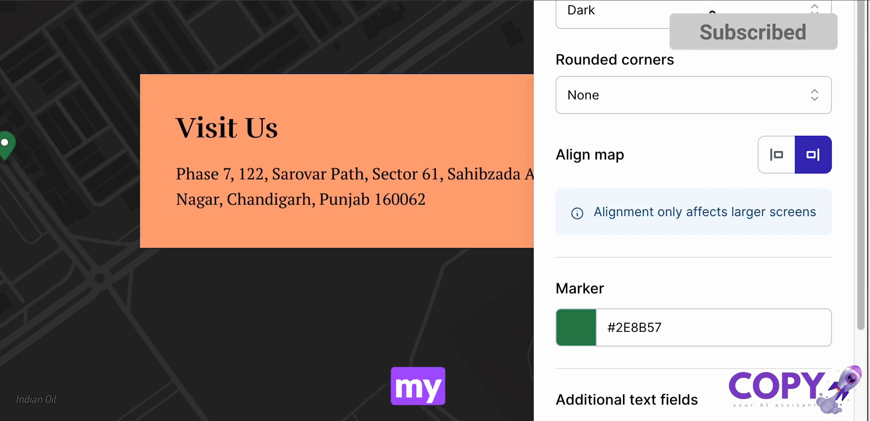
# Review the location section's rounded corners, map alignment, marker and height options, and save the section
pyautogui.click(714, 95)
pyautogui.click(676, 96)
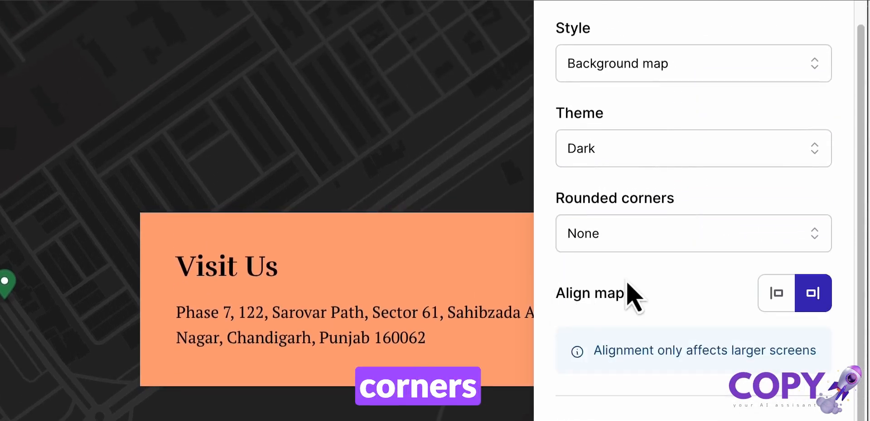
pyautogui.scroll(-1, 684, 161)
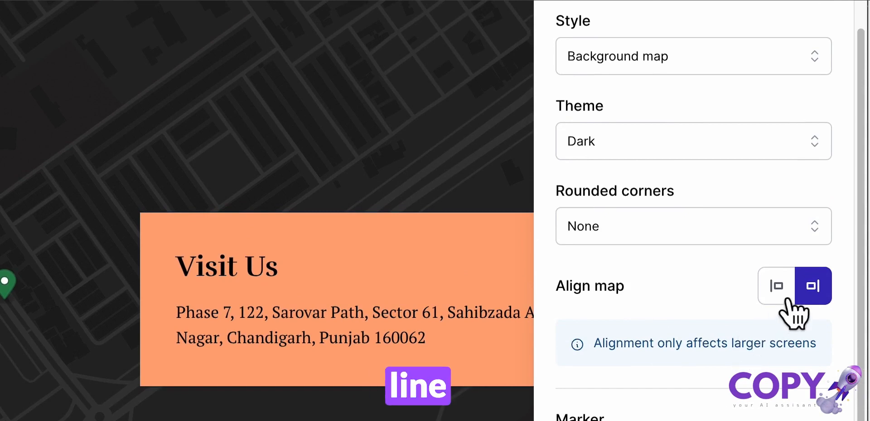
pyautogui.scroll(-6, 676, 342)
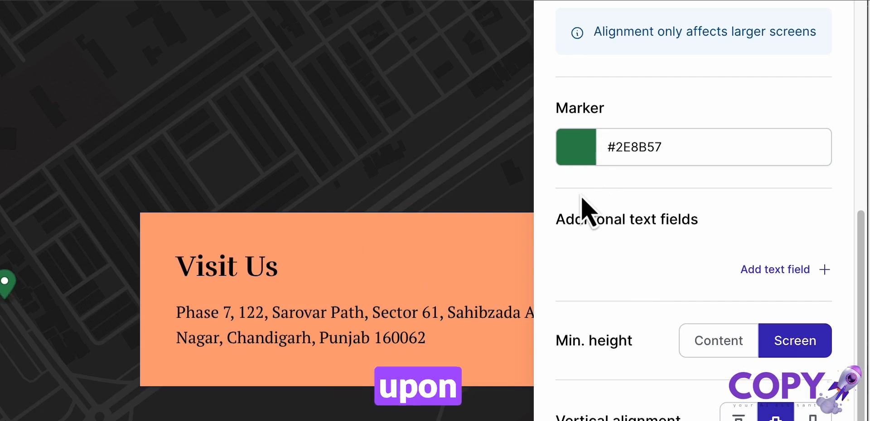
pyautogui.scroll(-2, 603, 236)
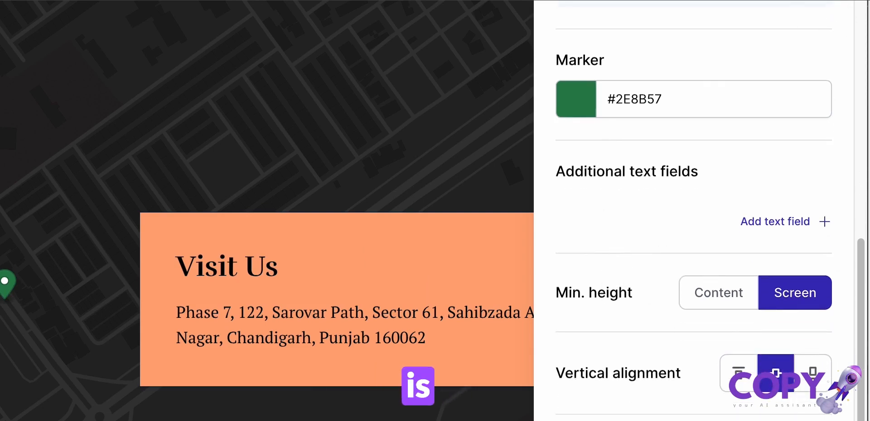
pyautogui.click(811, 1)
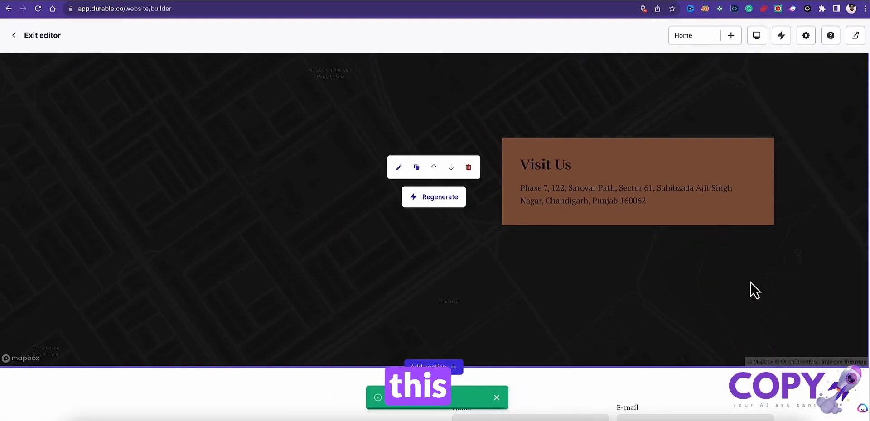
# Look over the Contact Us Now section and open the website footer's settings for review
pyautogui.scroll(-5, 553, 332)
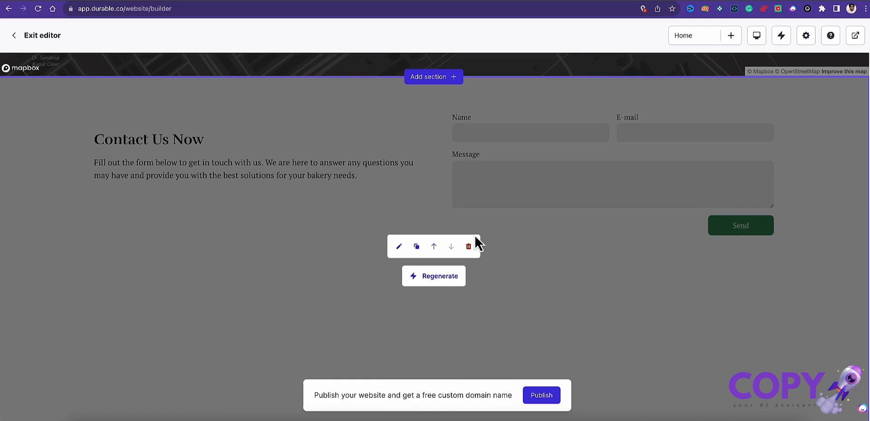
pyautogui.scroll(-2, 474, 235)
pyautogui.scroll(-1, 475, 233)
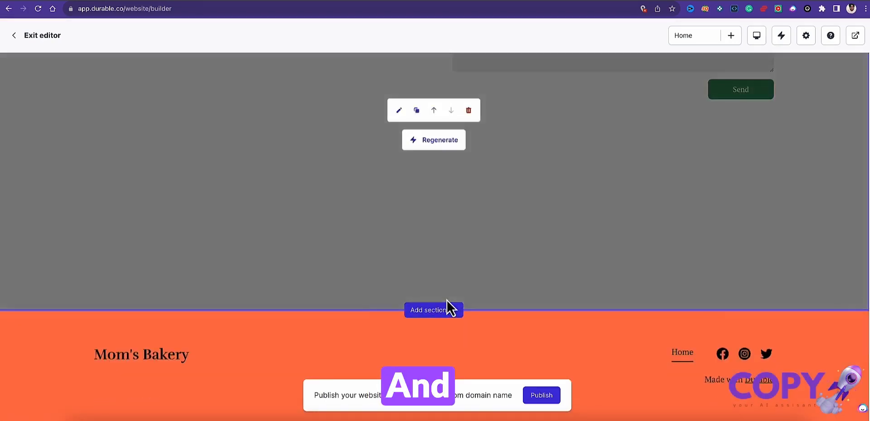
pyautogui.moveTo(374, 338)
pyautogui.click(552, 313)
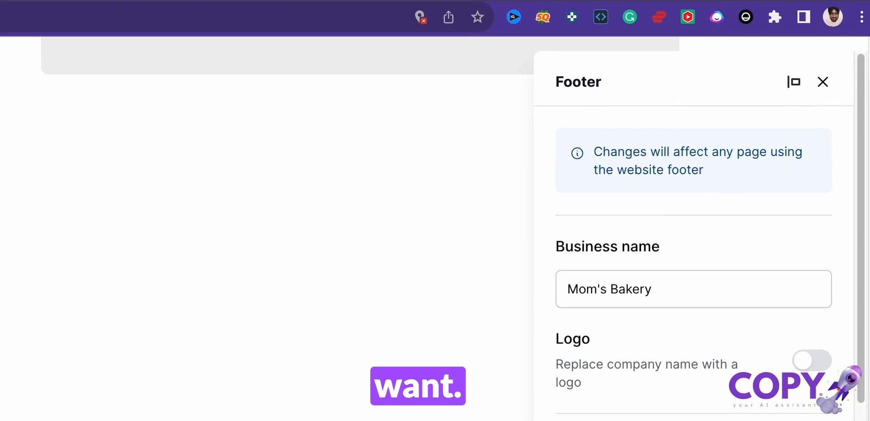
pyautogui.scroll(-5, 686, 357)
pyautogui.scroll(6, 686, 358)
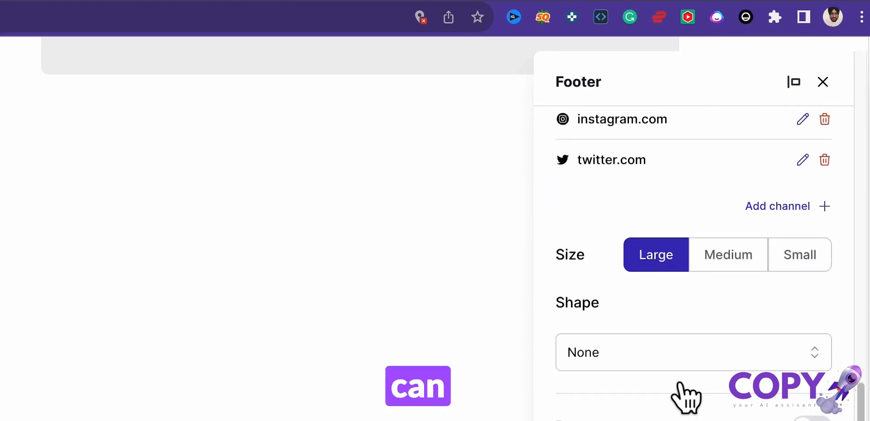
# Start adding a social channel to the footer, browse the available link types and close the dialog without adding one
pyautogui.click(800, 111)
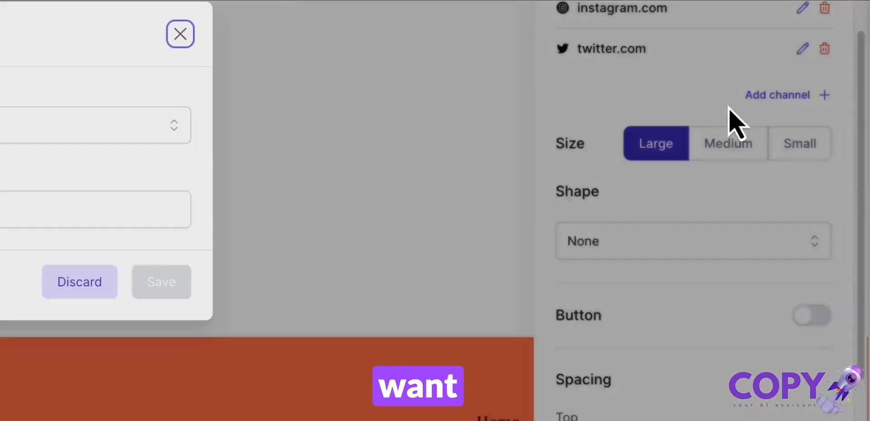
pyautogui.click(80, 150)
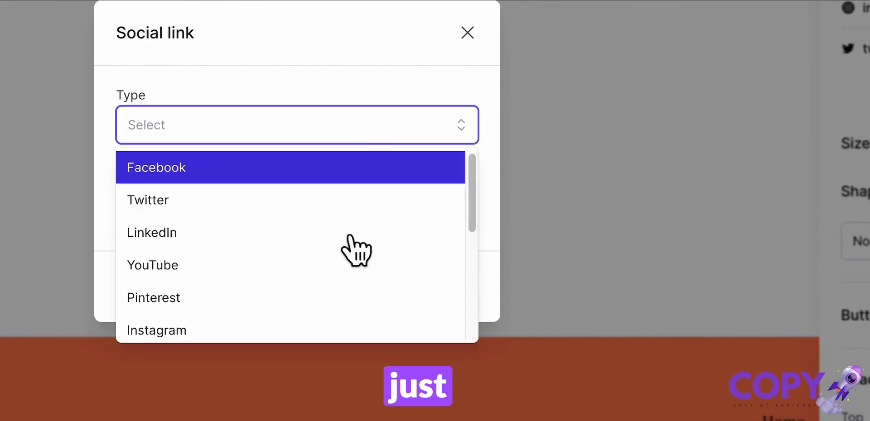
pyautogui.scroll(-10, 357, 250)
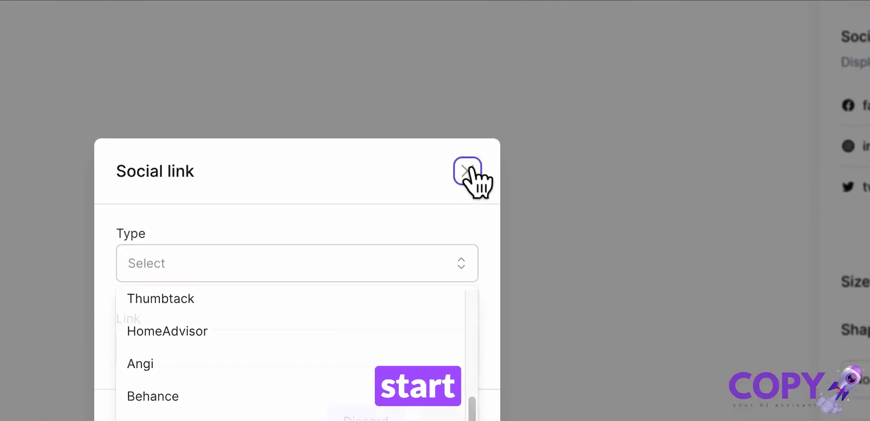
pyautogui.click(468, 126)
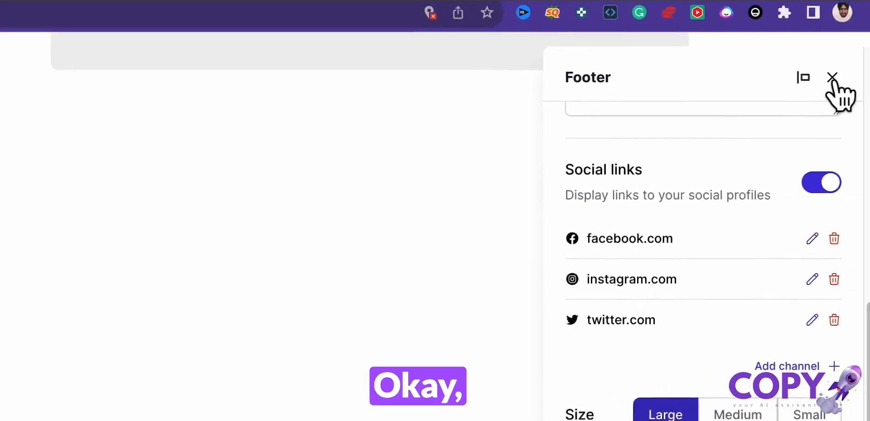
# Close the footer settings and review the site-wide button, font and browser icon settings without changing them
pyautogui.click(832, 78)
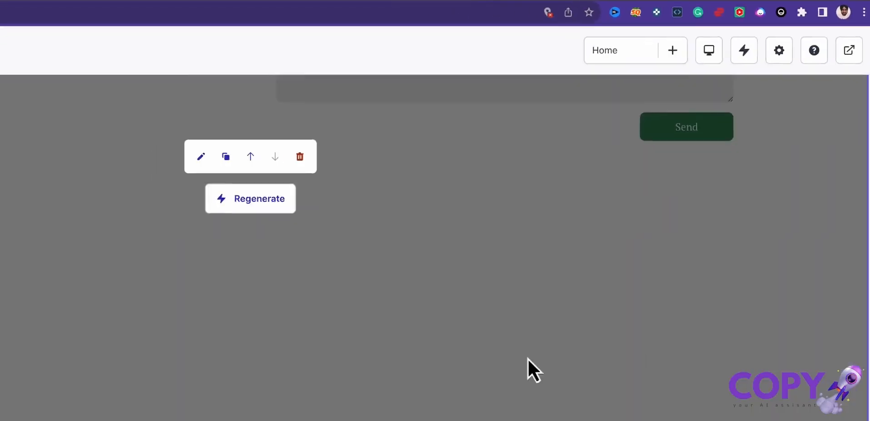
pyautogui.scroll(15, 497, 267)
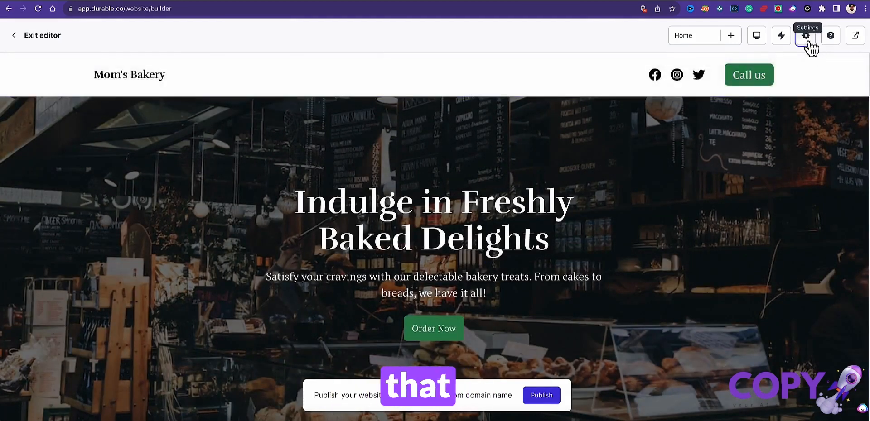
pyautogui.click(806, 36)
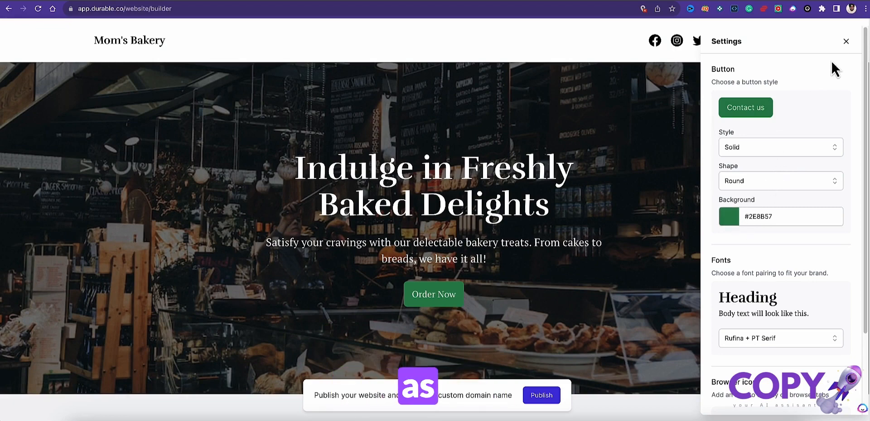
pyautogui.click(844, 41)
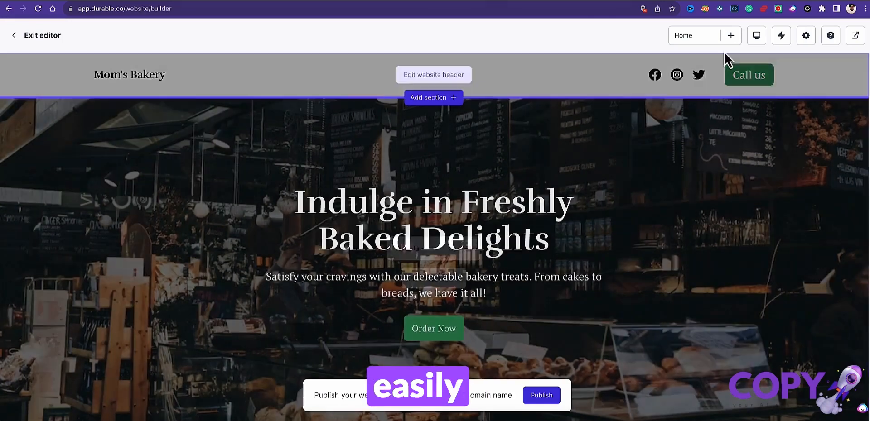
# Create a new page without adding a section, browse the page templates and add a Blog post
pyautogui.click(731, 36)
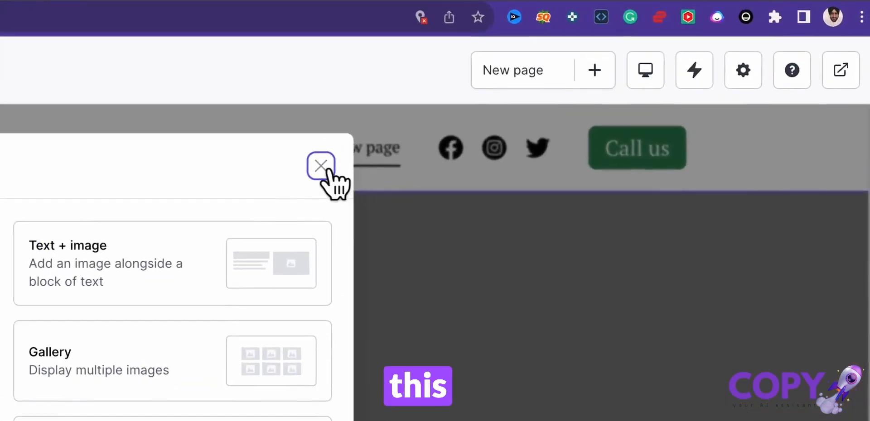
pyautogui.click(588, 82)
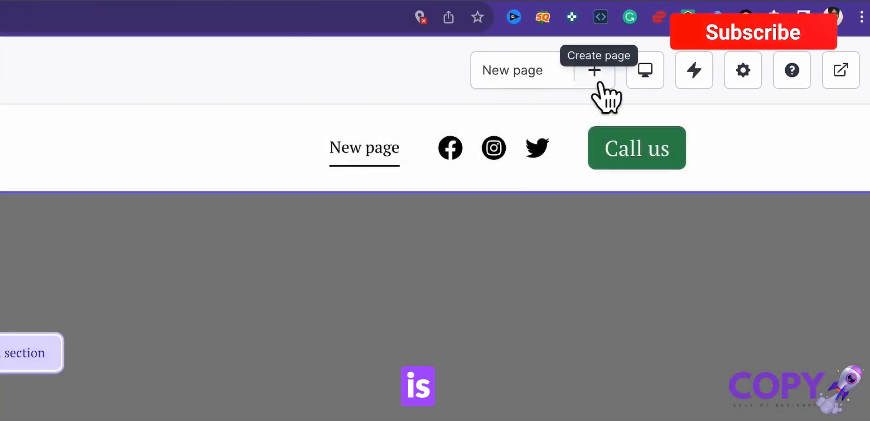
pyautogui.click(598, 82)
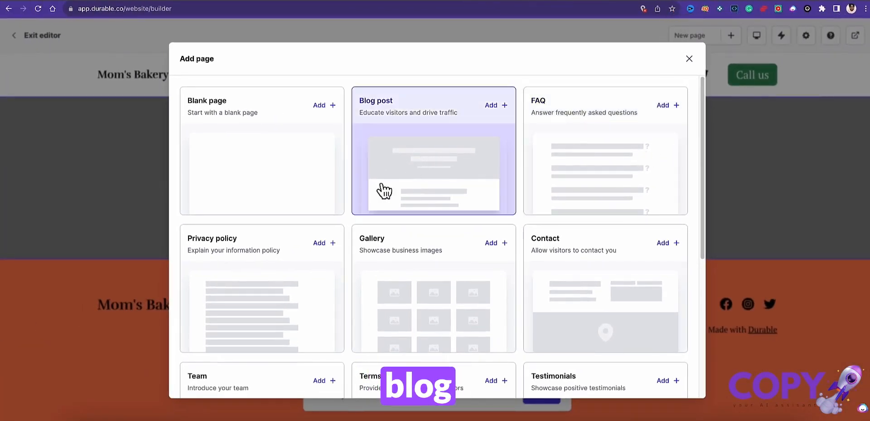
pyautogui.scroll(-3, 384, 191)
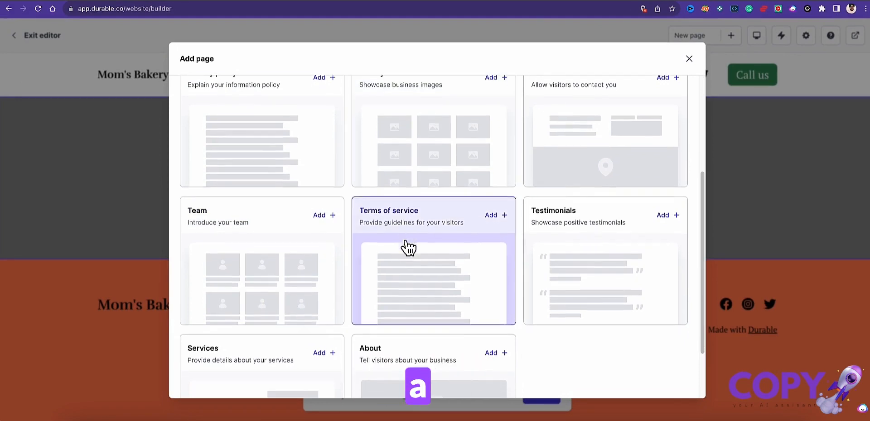
pyautogui.scroll(-1, 405, 267)
pyautogui.scroll(4, 575, 242)
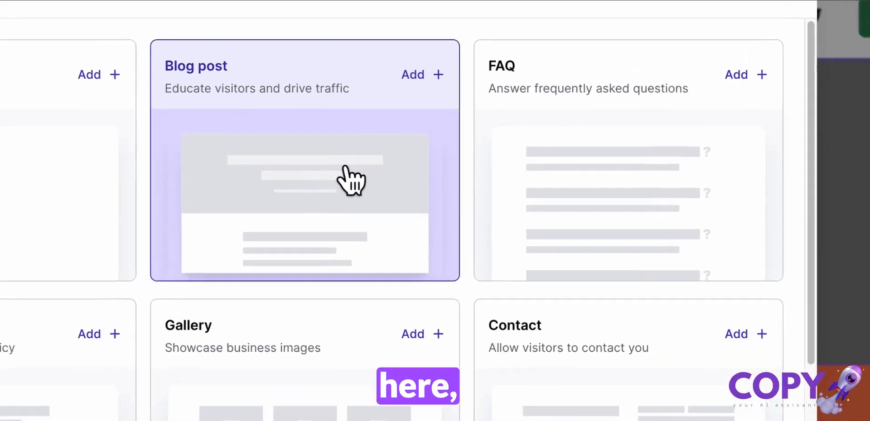
pyautogui.click(456, 162)
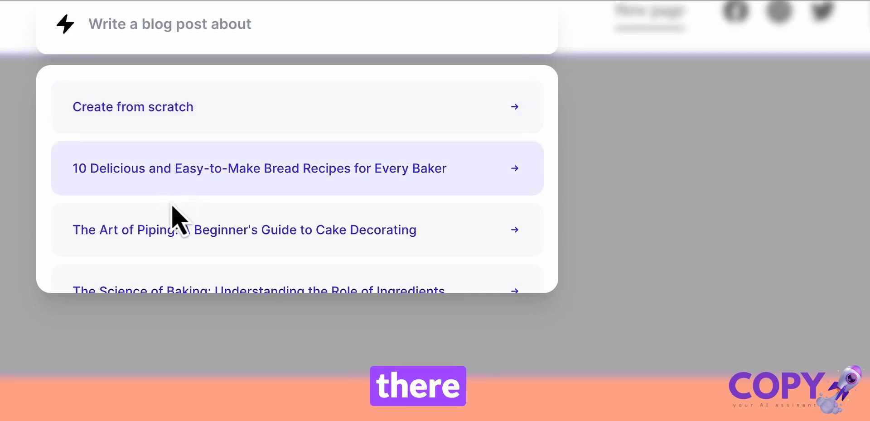
# Browse the suggested blog topics and generate the post "10 Delicious and Easy-to-Make Bread Recipes for Every Baker"
pyautogui.scroll(-5, 173, 213)
pyautogui.scroll(-3, 172, 207)
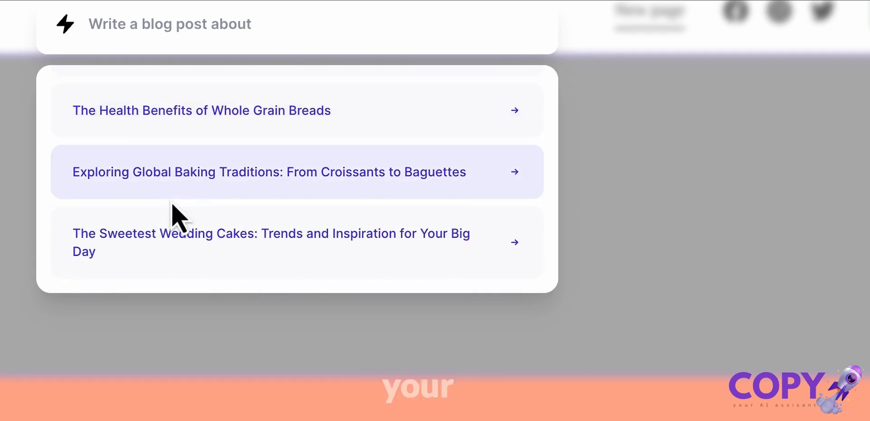
pyautogui.scroll(8, 175, 208)
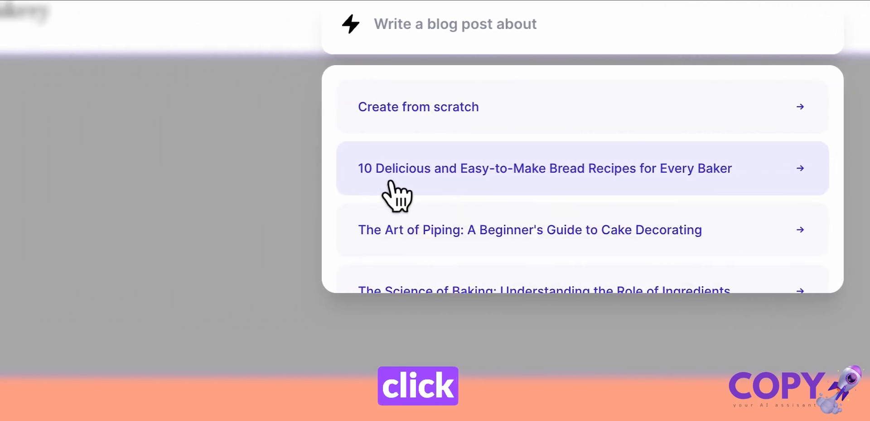
pyautogui.click(391, 182)
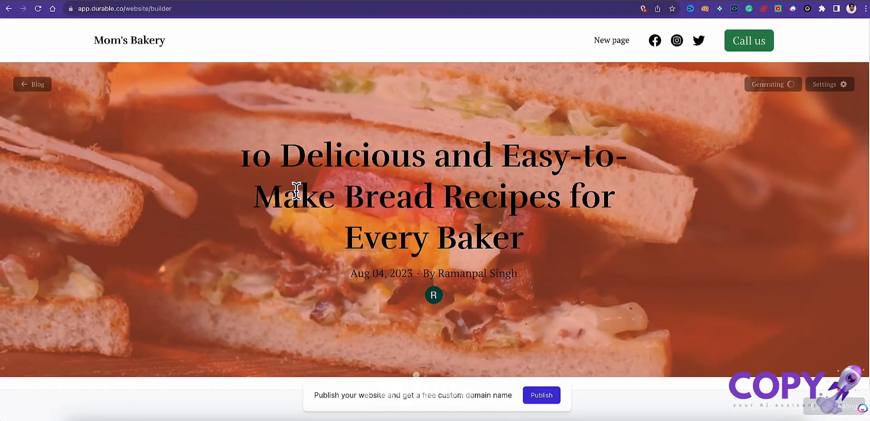
# Read through the generated bread recipes post, checking its headings, text and images down to the Conclusion
pyautogui.scroll(-4, 297, 184)
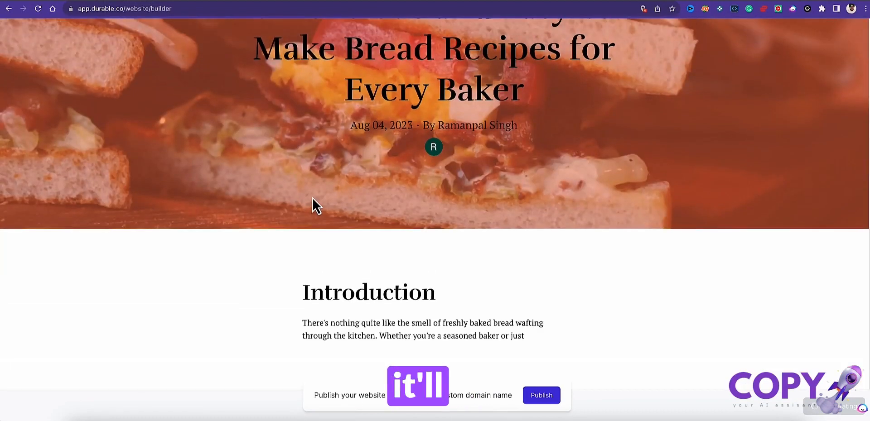
pyautogui.scroll(-2, 312, 198)
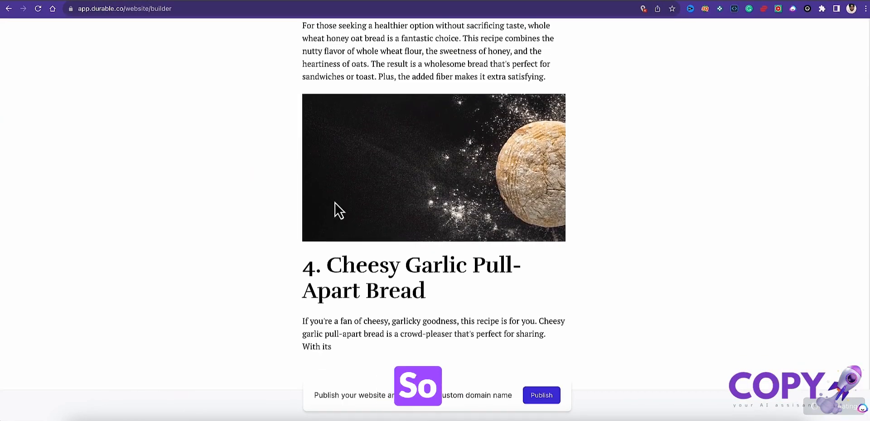
pyautogui.scroll(15, 336, 203)
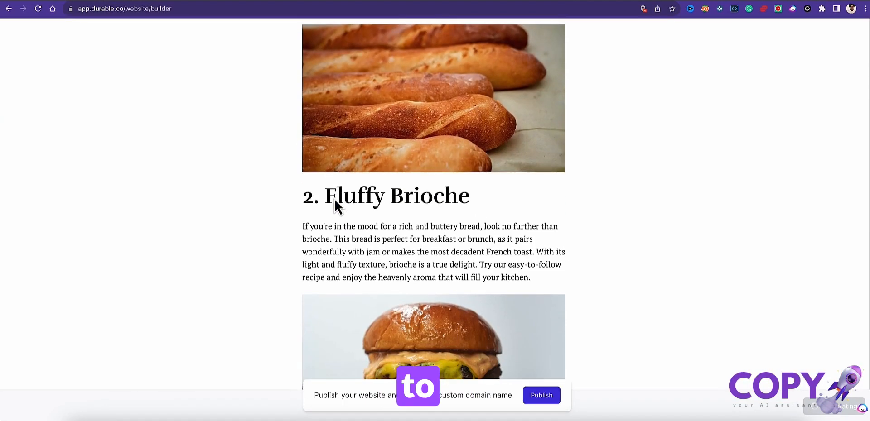
pyautogui.scroll(-5, 334, 200)
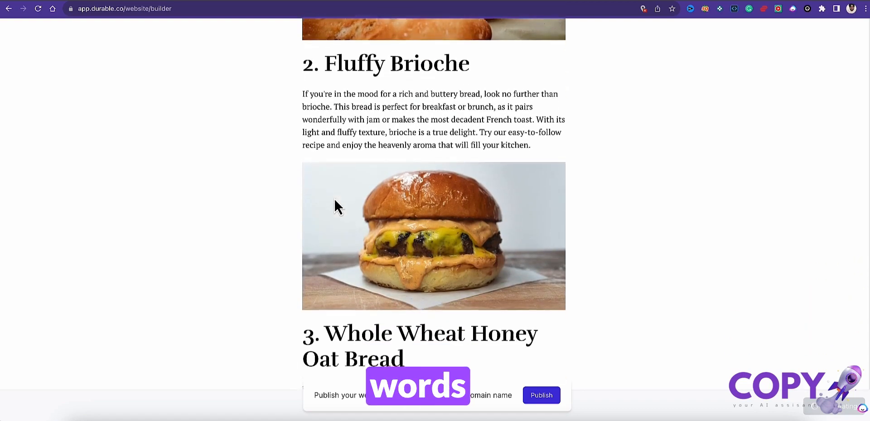
pyautogui.scroll(-20, 342, 195)
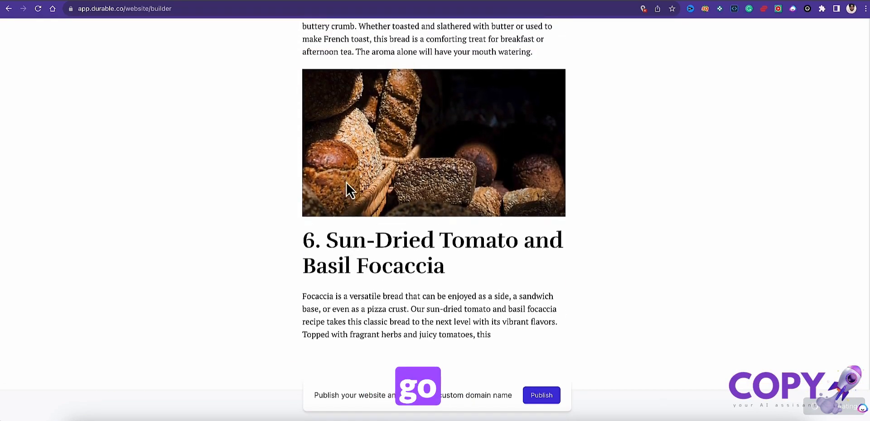
pyautogui.scroll(4, 349, 199)
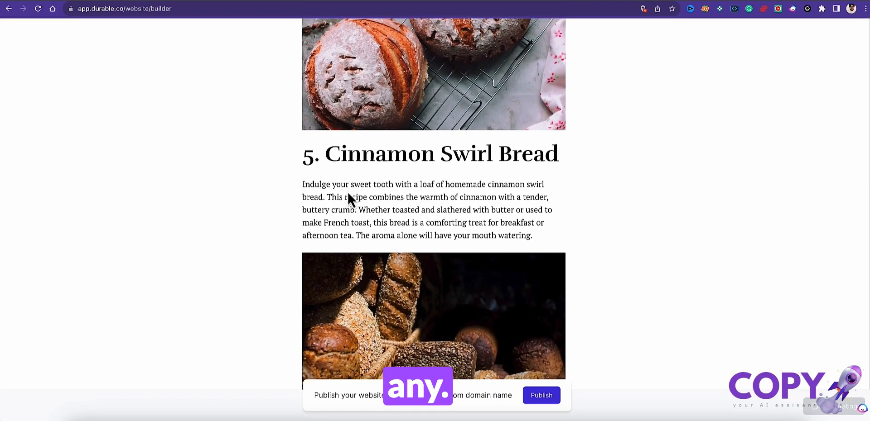
pyautogui.scroll(-3, 346, 191)
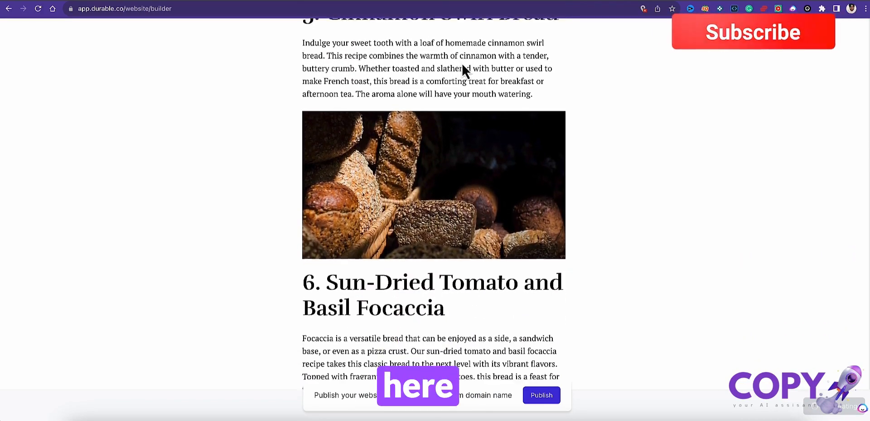
pyautogui.scroll(2, 458, 81)
pyautogui.scroll(-3, 455, 87)
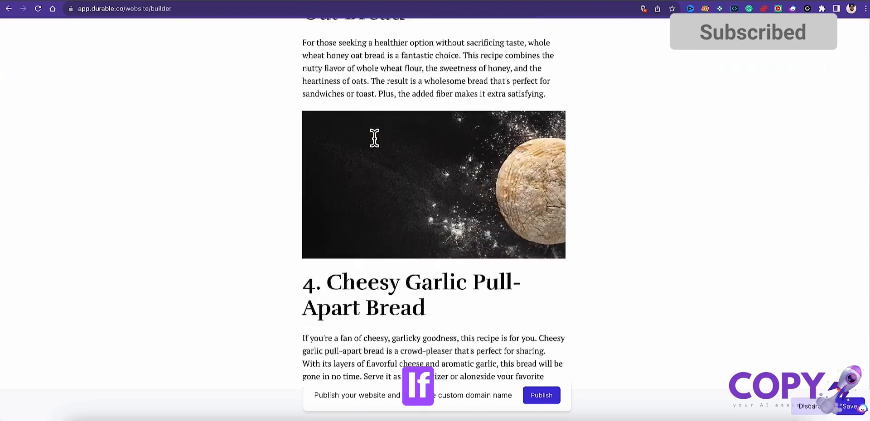
pyautogui.scroll(-20, 375, 139)
pyautogui.scroll(-4, 375, 138)
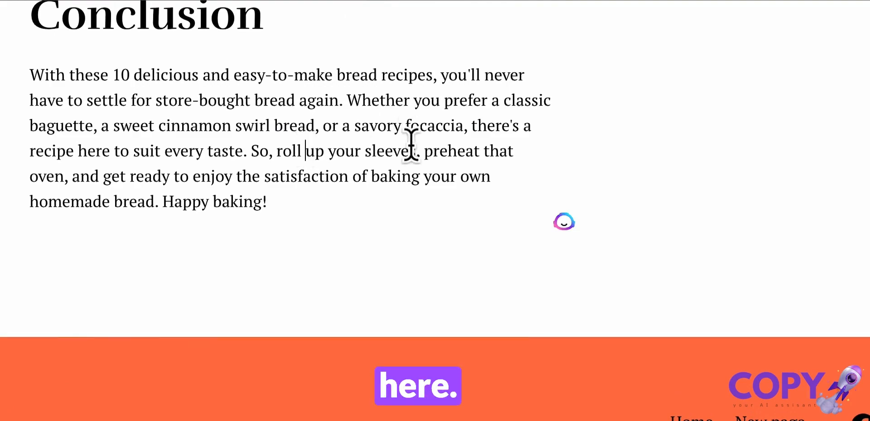
# Try regenerating the image below the Sun-Dried Tomato and Basil Focaccia paragraph and browse replacement images without choosing one
pyautogui.scroll(20, 409, 149)
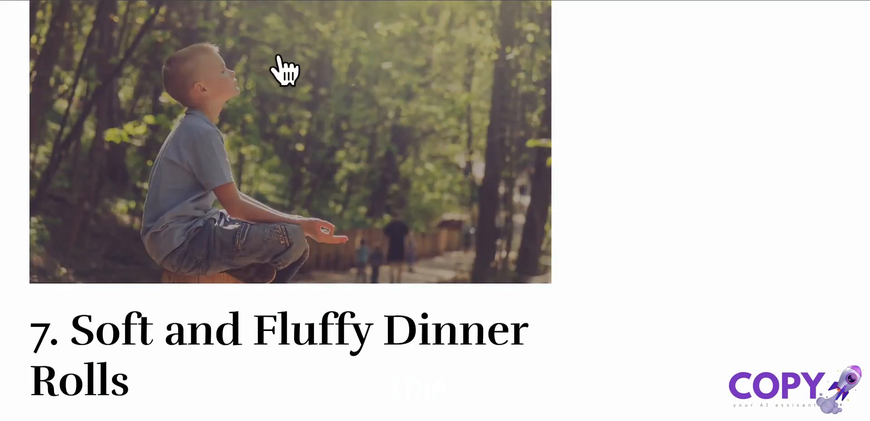
pyautogui.scroll(3, 278, 64)
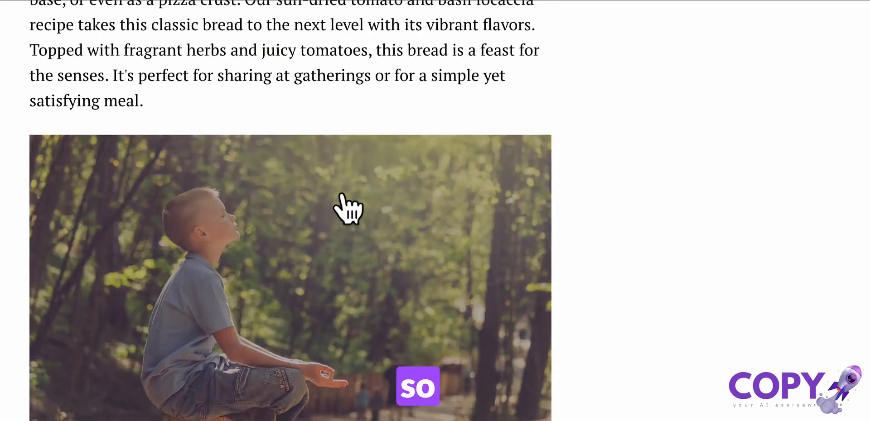
pyautogui.scroll(-3, 348, 208)
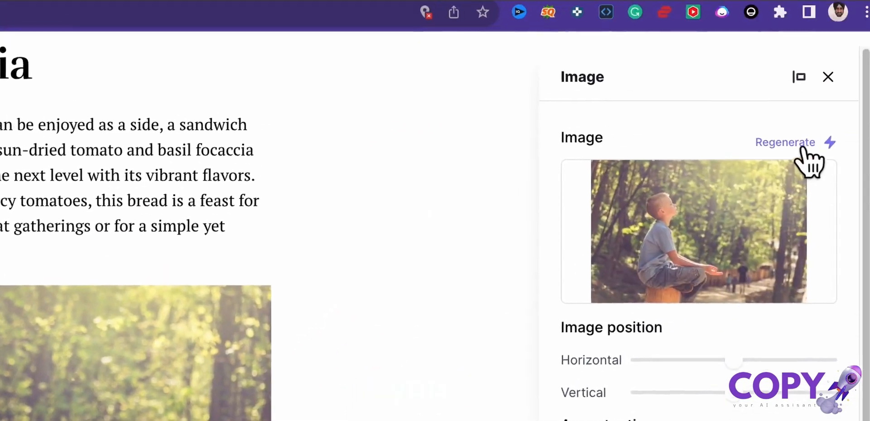
pyautogui.click(802, 150)
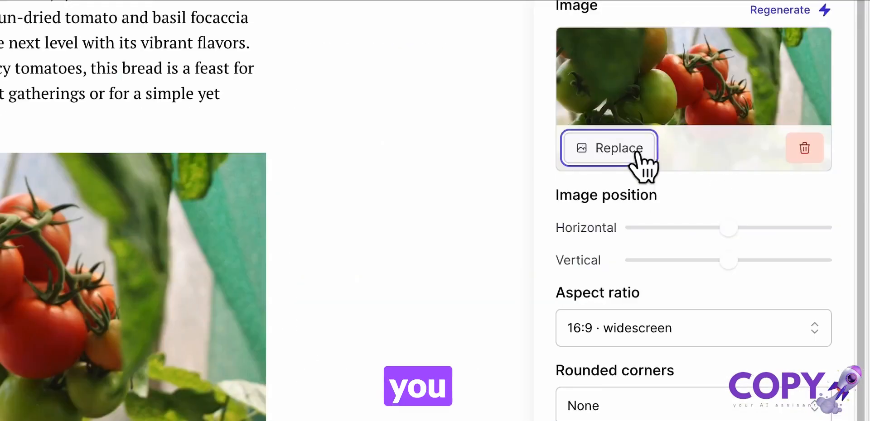
pyautogui.click(650, 265)
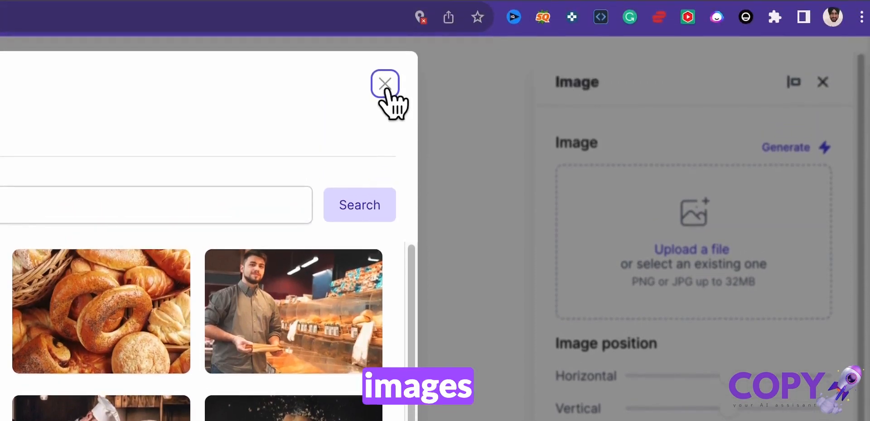
pyautogui.click(385, 88)
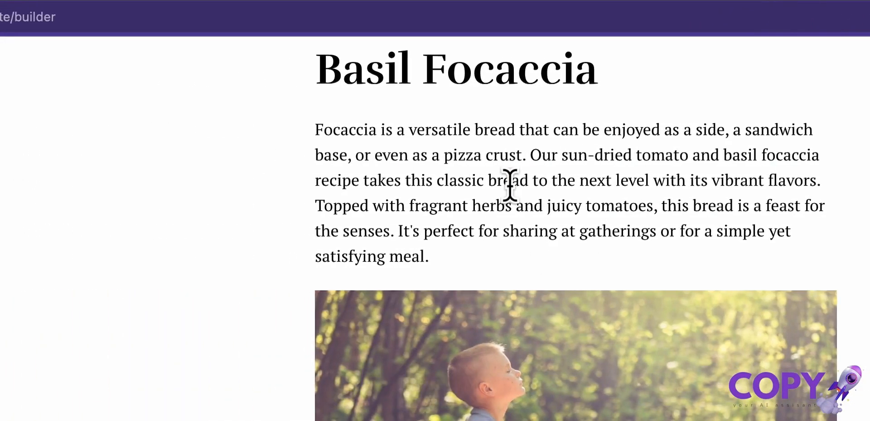
# Delete the word "bread" after "classic" in the focaccia paragraph and retype it as "bread"
pyautogui.doubleClick(224, 182)
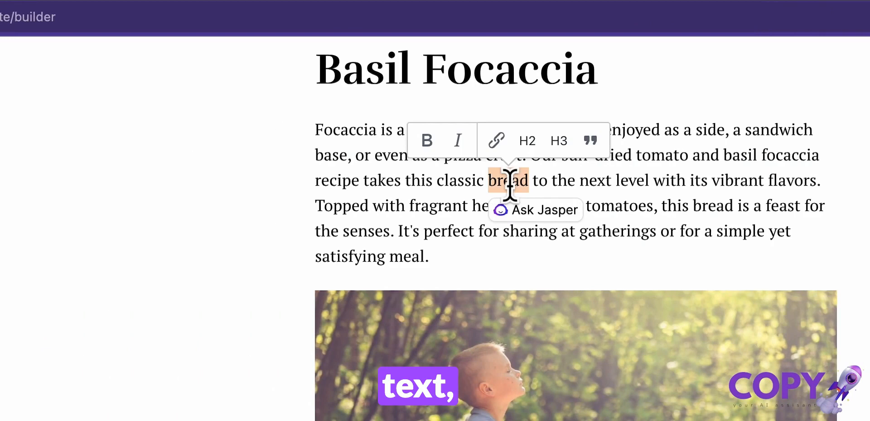
pyautogui.press('BackSpace')
pyautogui.write('bread')
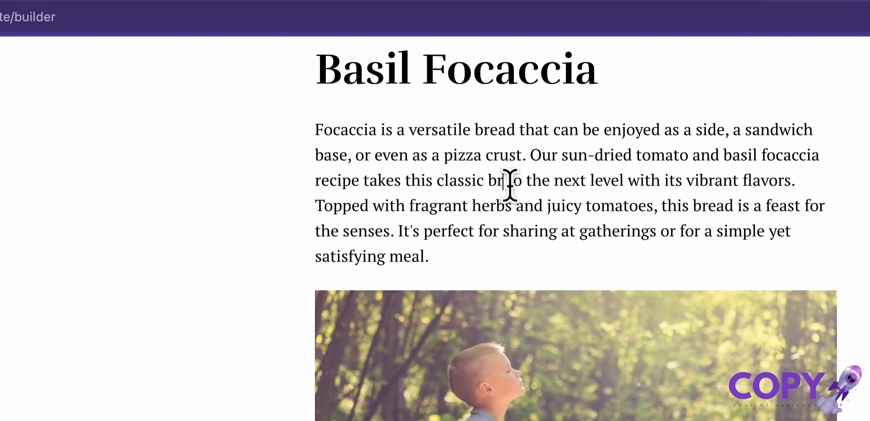
# Start inserting a link on "classic bread", view the options for opening it, and close the dialog without adding one
pyautogui.moveTo(528, 181); pyautogui.dragTo(438, 181)
pyautogui.click(469, 141)
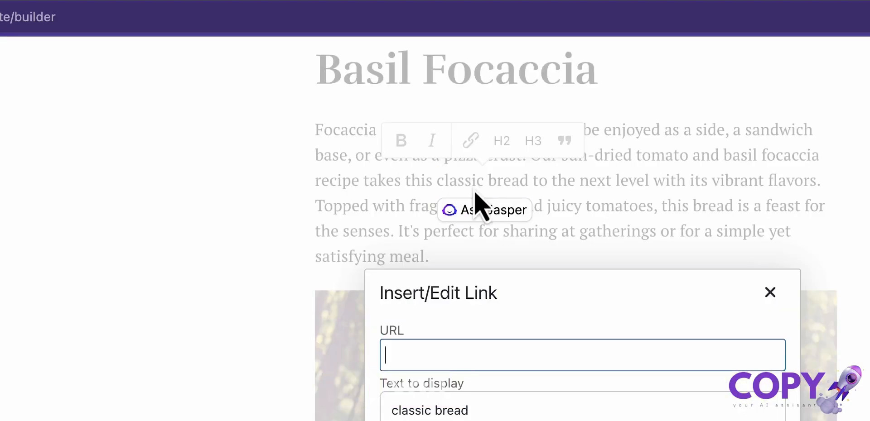
pyautogui.click(516, 136)
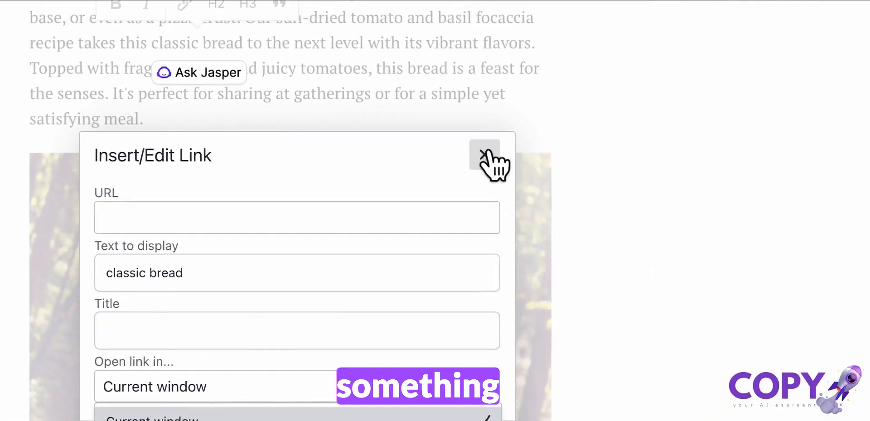
pyautogui.click(619, 25)
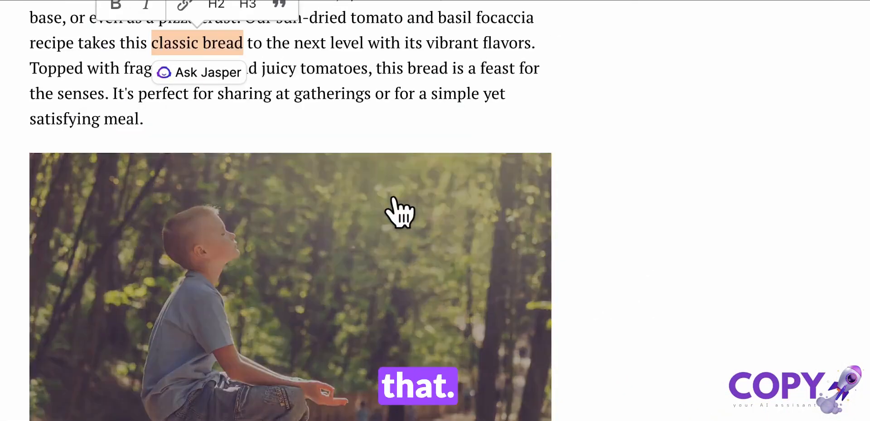
# Look over the text formatting options for "classic bread" and the images further down the blog post
pyautogui.scroll(3, 362, 200)
pyautogui.scroll(-1, 324, 167)
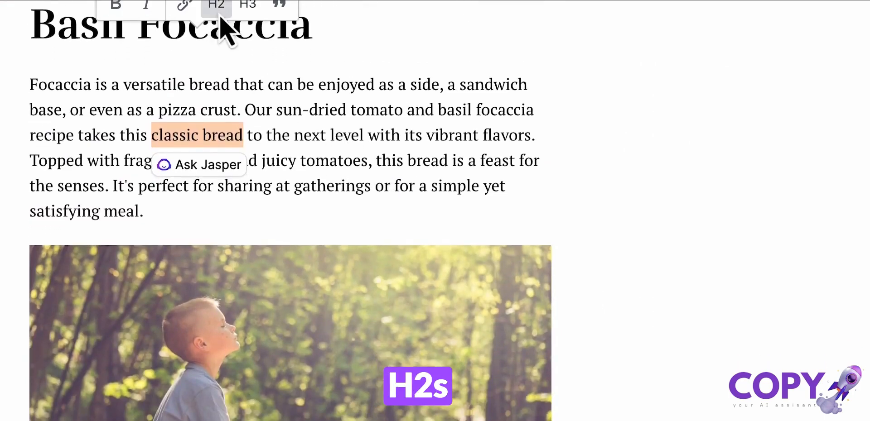
pyautogui.scroll(-12, 185, 194)
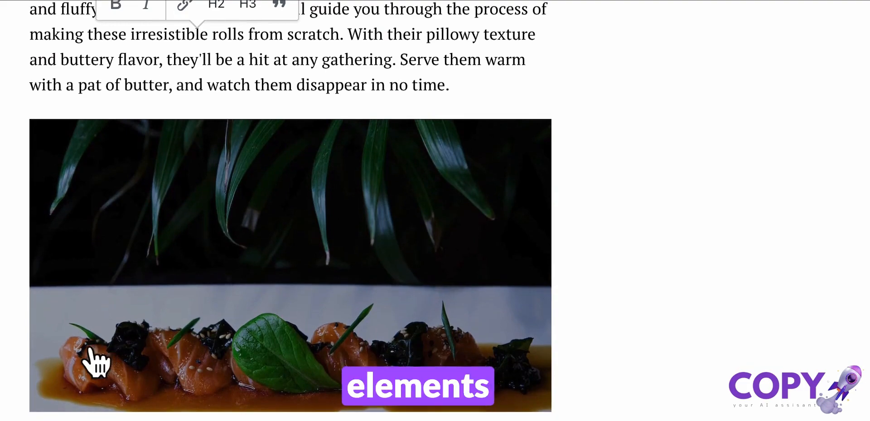
# Add an empty line above the Conclusion heading and view the options for inserting an image, video or table
pyautogui.scroll(-15, 82, 360)
pyautogui.click(188, 183)
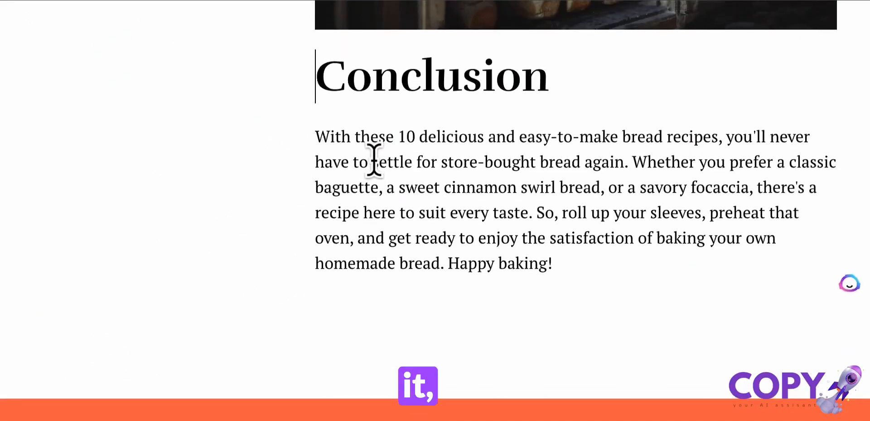
pyautogui.scroll(4, 370, 184)
pyautogui.click(364, 209)
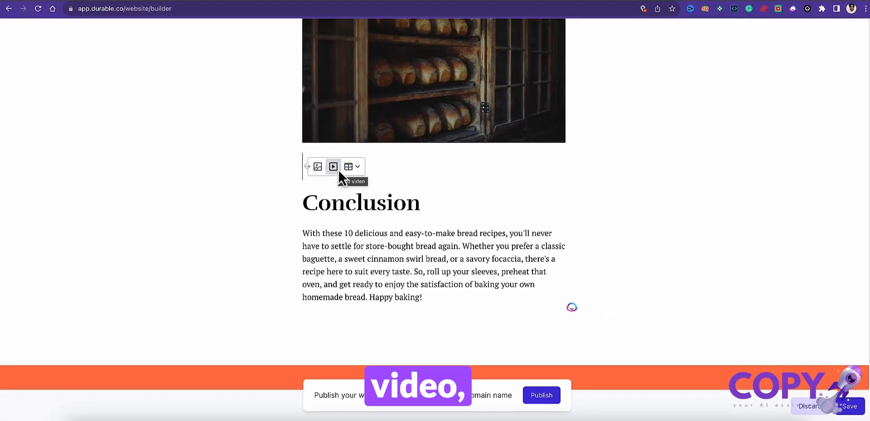
# Save and publish the bread recipes blog post and return to the Blog page
pyautogui.scroll(20, 395, 236)
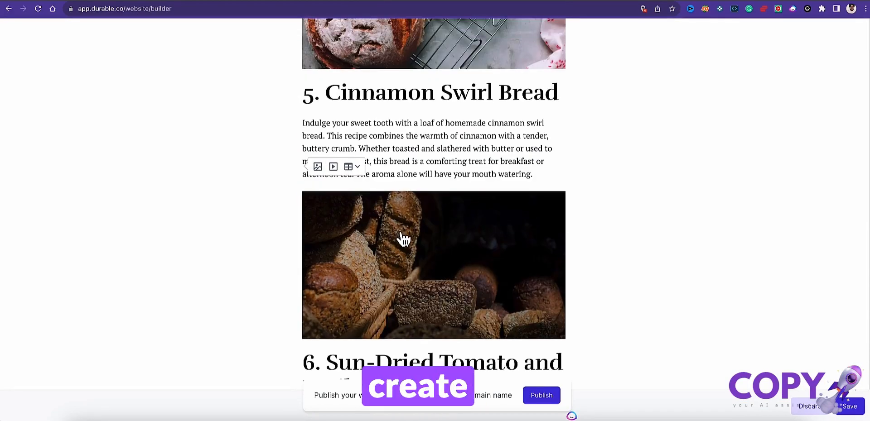
pyautogui.scroll(20, 403, 239)
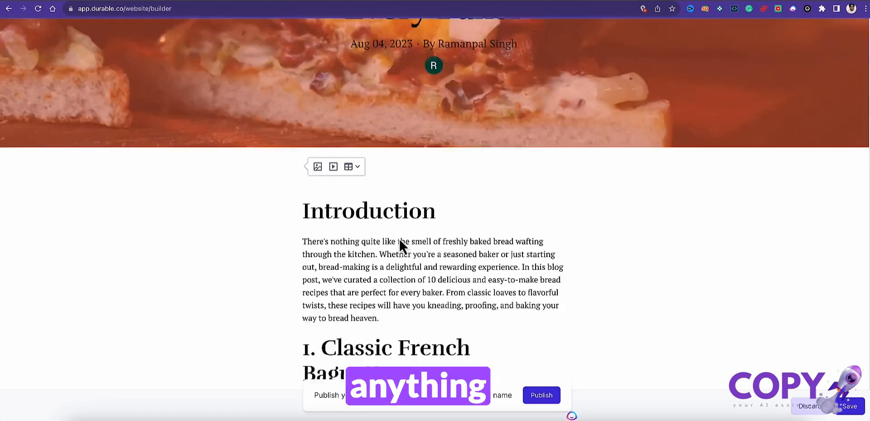
pyautogui.scroll(5, 400, 241)
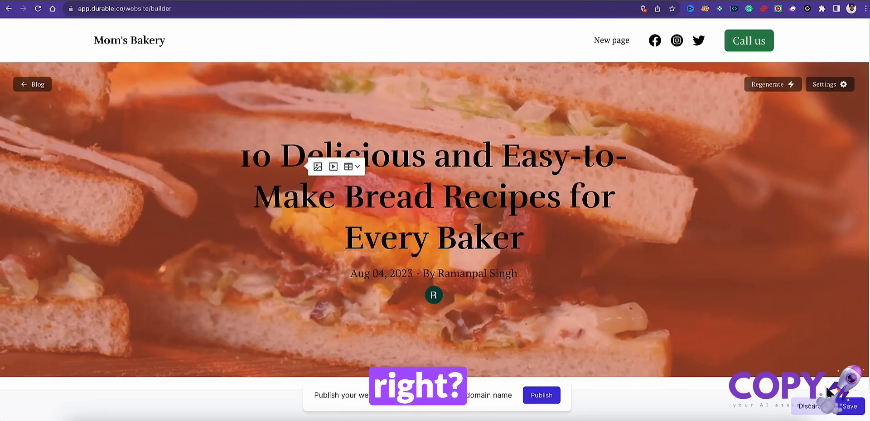
pyautogui.click(849, 407)
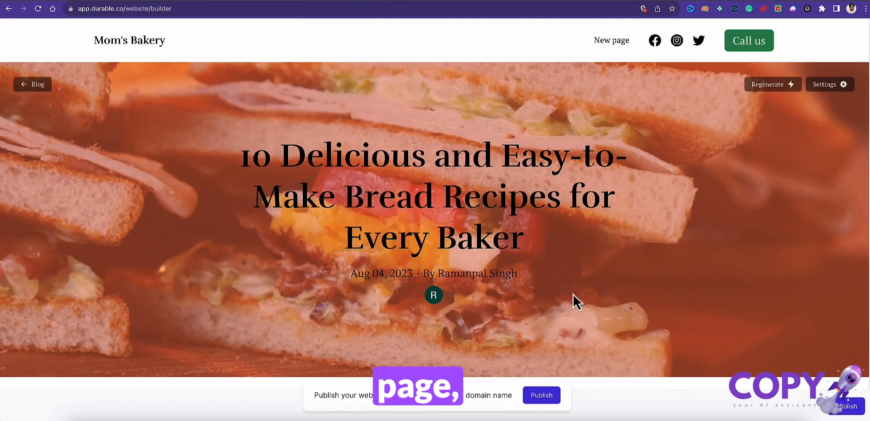
pyautogui.click(848, 411)
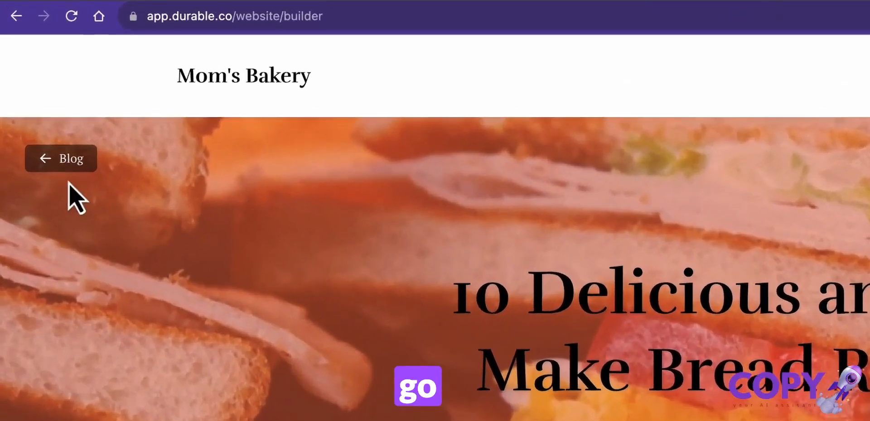
pyautogui.click(34, 87)
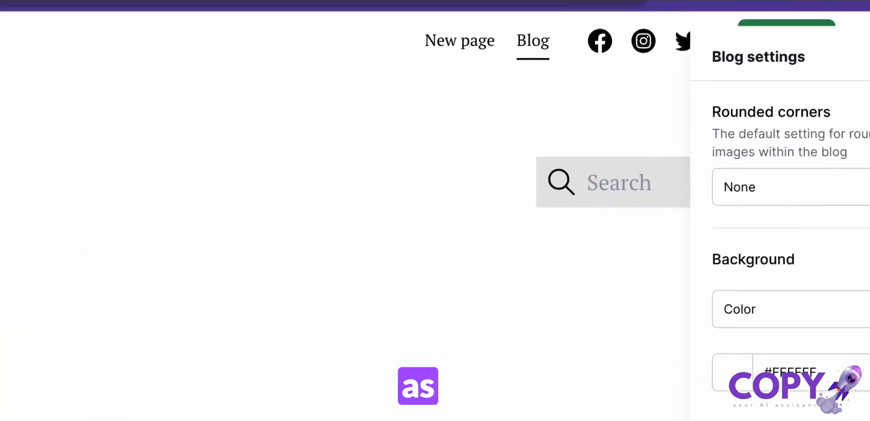
# Close the blog settings and look over the Blog page down to its footer
pyautogui.click(837, 77)
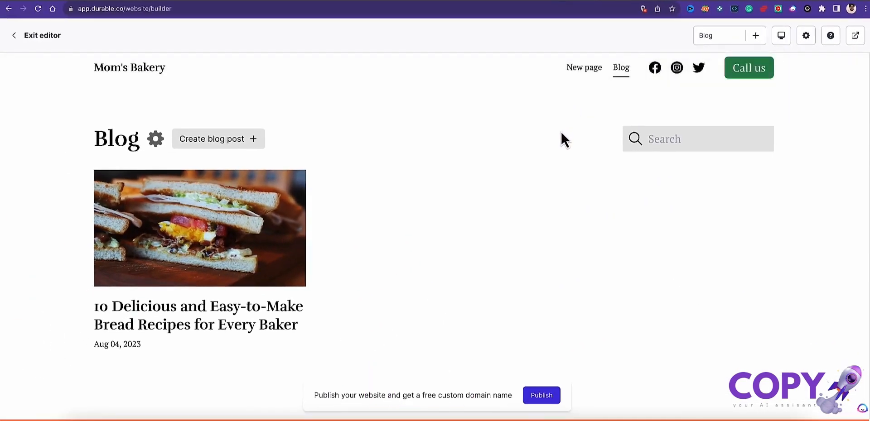
pyautogui.scroll(-3, 561, 131)
pyautogui.moveTo(221, 241)
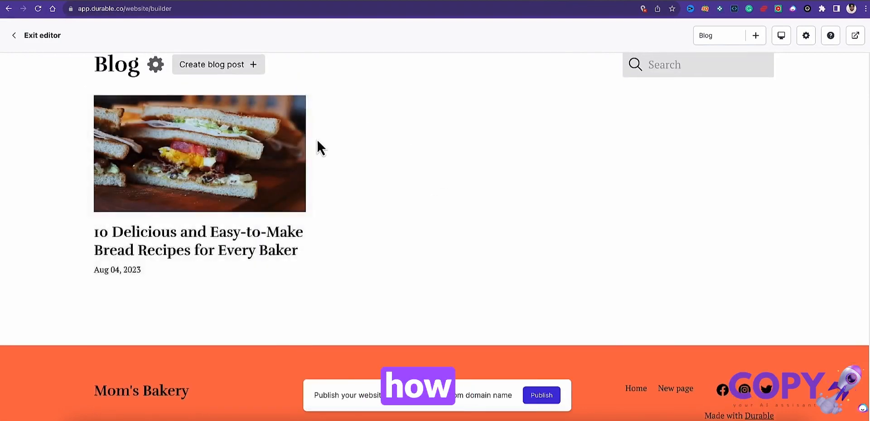
pyautogui.scroll(-1, 281, 245)
pyautogui.scroll(3, 326, 215)
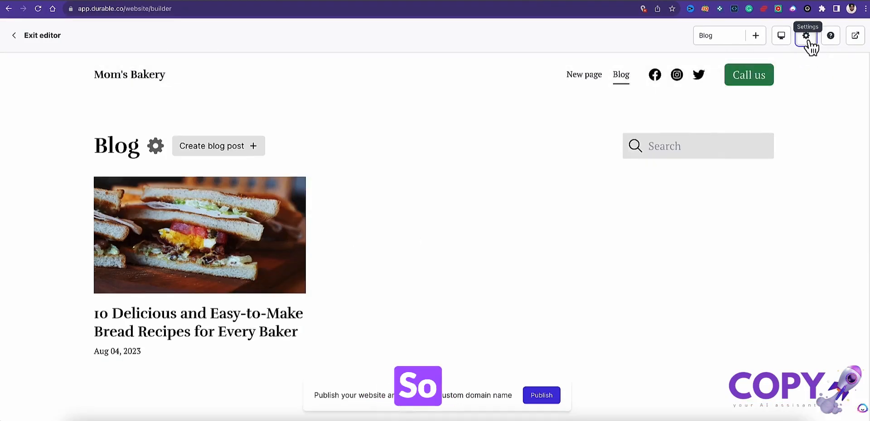
# Review the website's button and font settings, close them, and check the Blog page layout
pyautogui.click(807, 39)
pyautogui.scroll(-2, 751, 133)
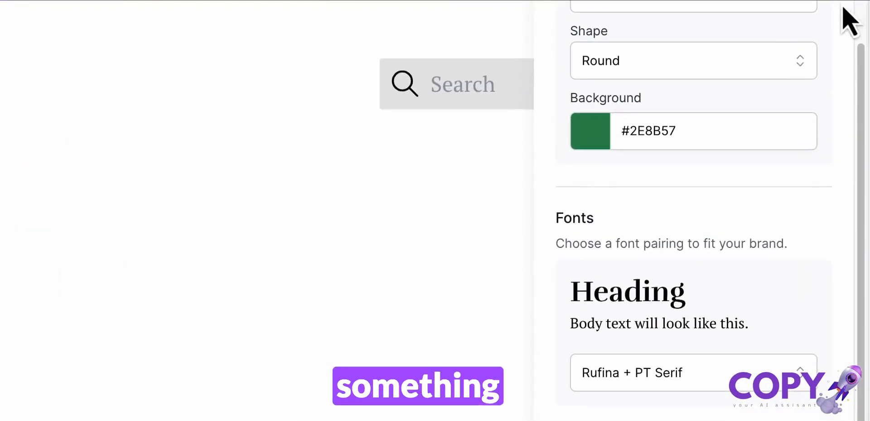
pyautogui.click(852, 35)
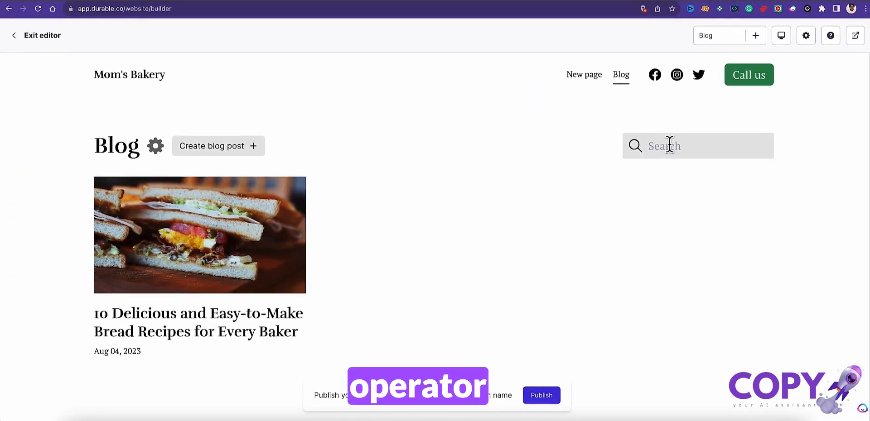
pyautogui.scroll(-3, 669, 144)
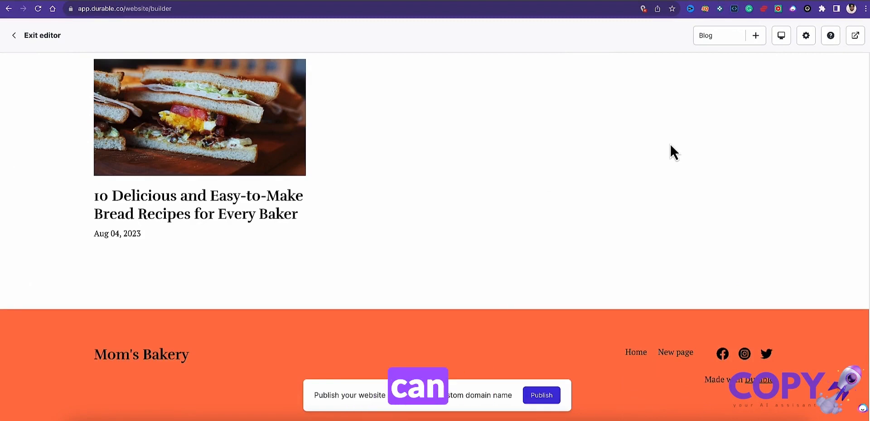
pyautogui.scroll(3, 670, 144)
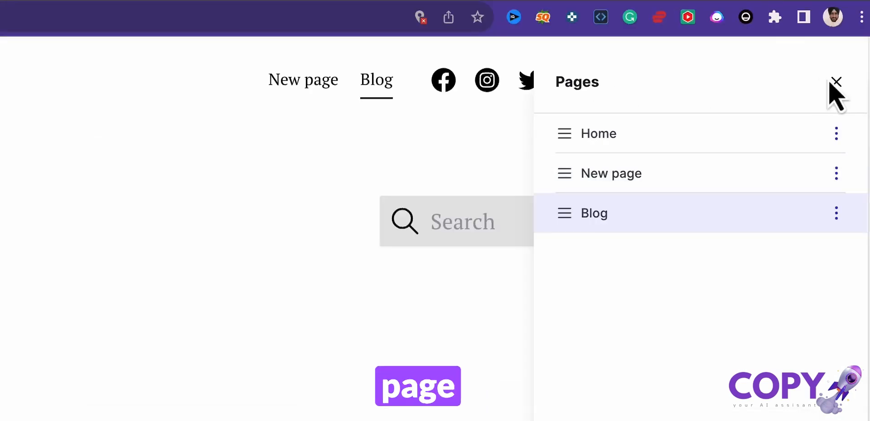
# Move the Blog page above New page in the website's page order
pyautogui.click(836, 82)
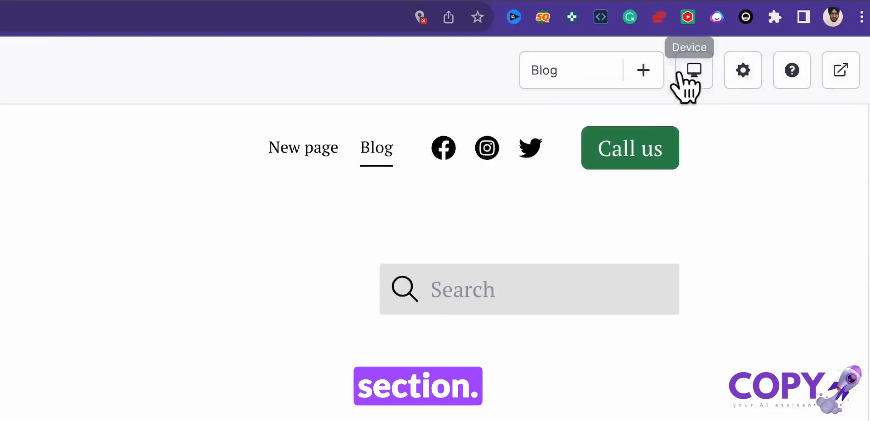
pyautogui.click(560, 82)
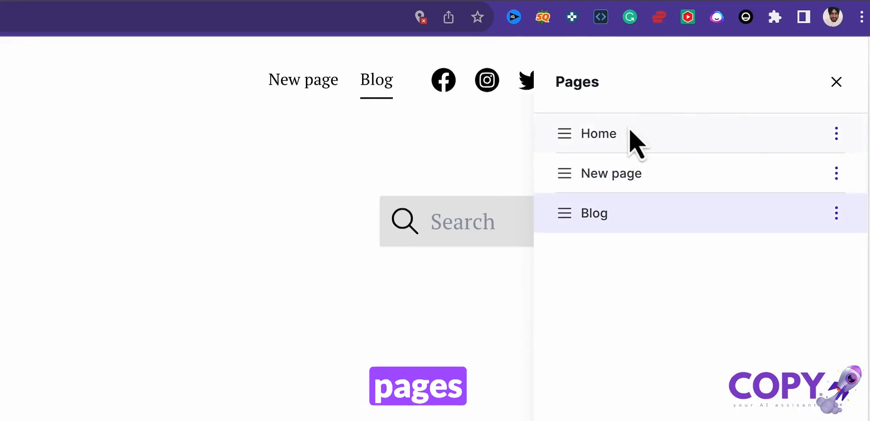
pyautogui.moveTo(576, 210); pyautogui.dragTo(574, 176)
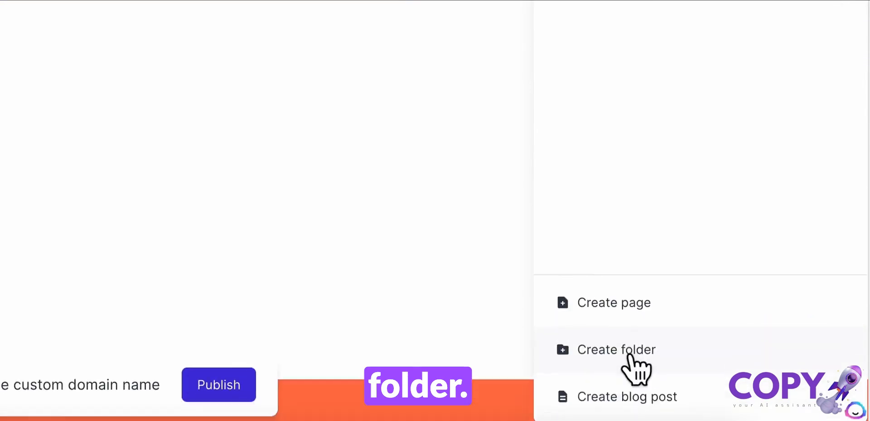
# Start creating a folder, view its label, slug and link options, and close the form without creating it
pyautogui.click(633, 356)
pyautogui.click(603, 179)
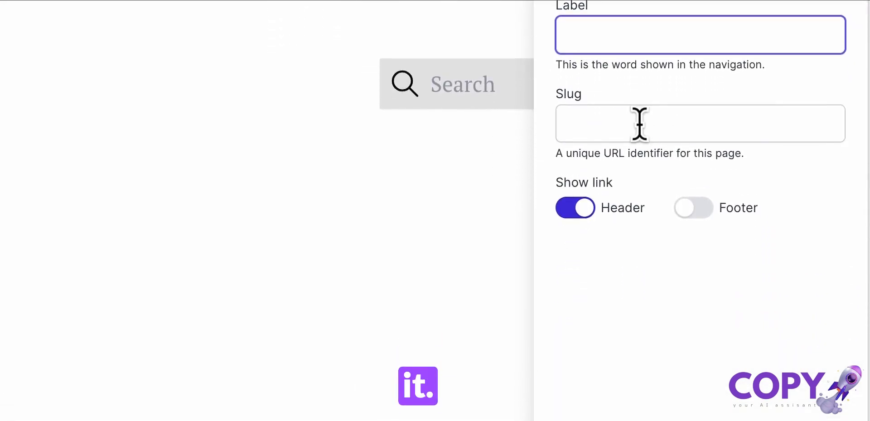
pyautogui.click(640, 262)
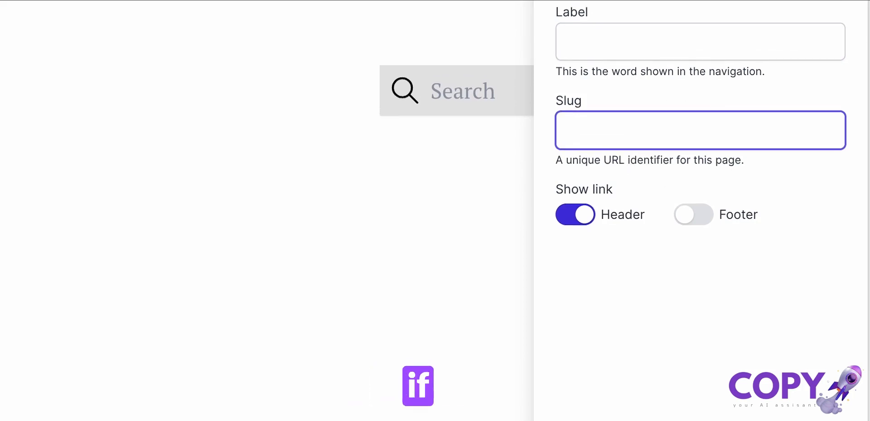
pyautogui.click(833, 79)
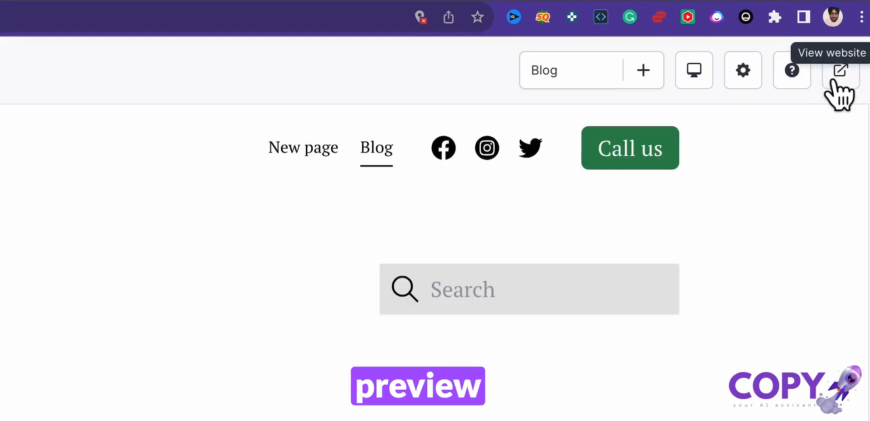
# Open the website preview and look through the home page from the hero section to the contact form
pyautogui.click(838, 75)
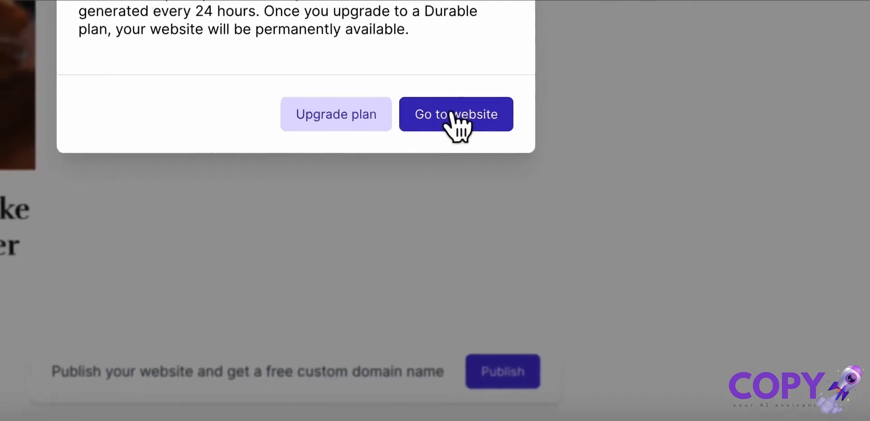
pyautogui.click(458, 120)
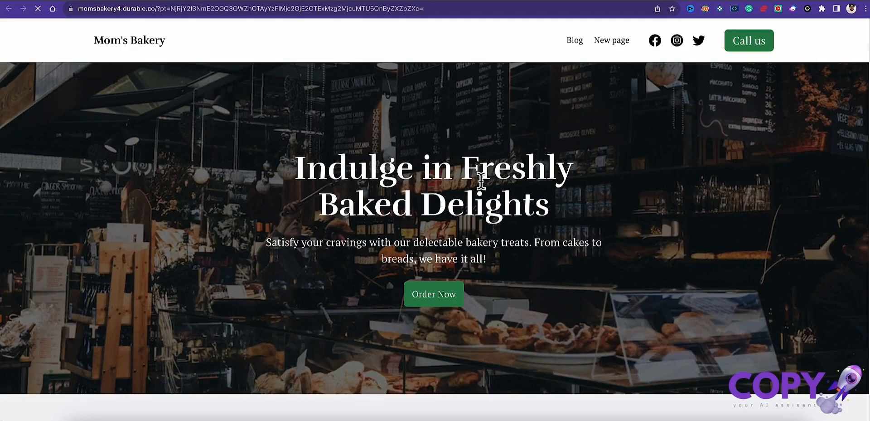
pyautogui.scroll(-15, 481, 182)
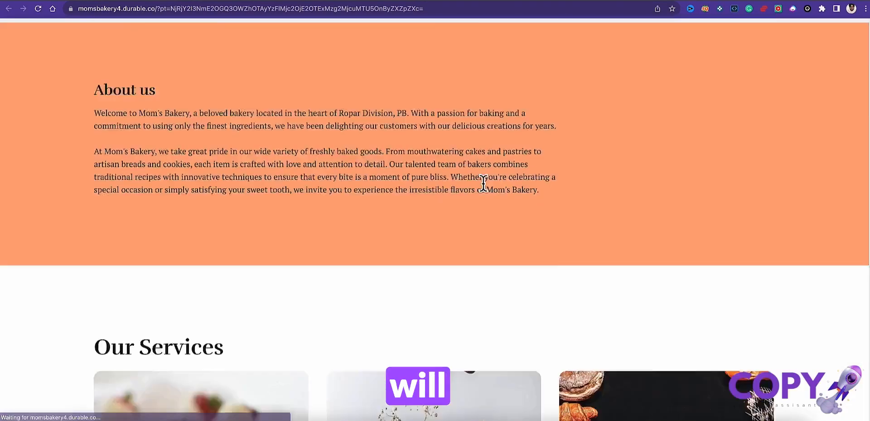
pyautogui.scroll(-20, 483, 184)
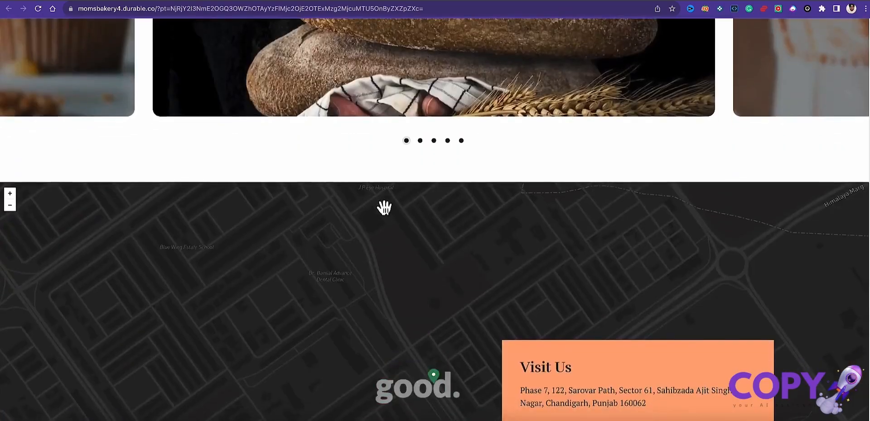
pyautogui.scroll(-12, 383, 201)
pyautogui.scroll(3, 383, 200)
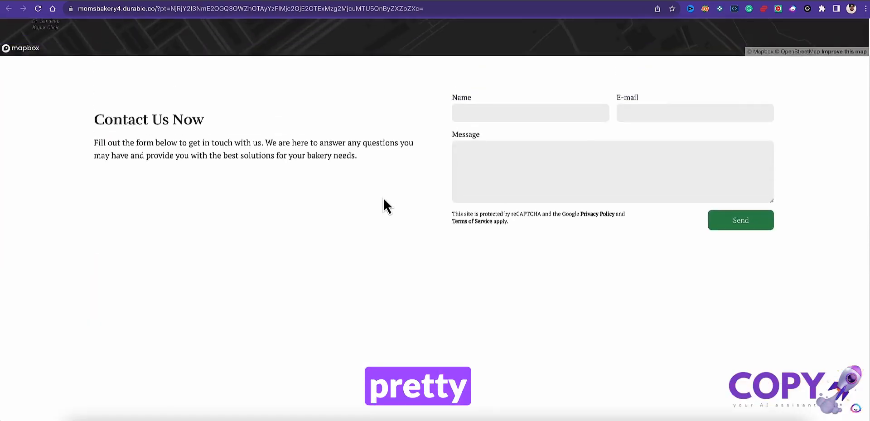
pyautogui.scroll(20, 382, 204)
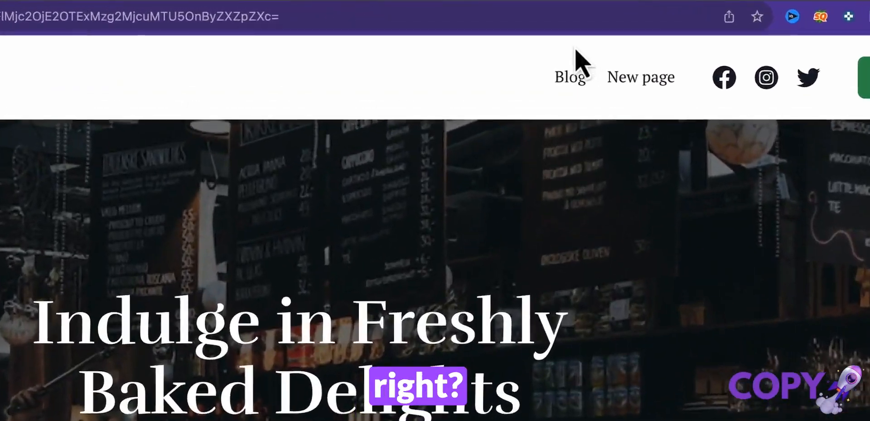
# Open the bread recipes post from the previewed website's Blog page and look through its text and images
pyautogui.click(571, 82)
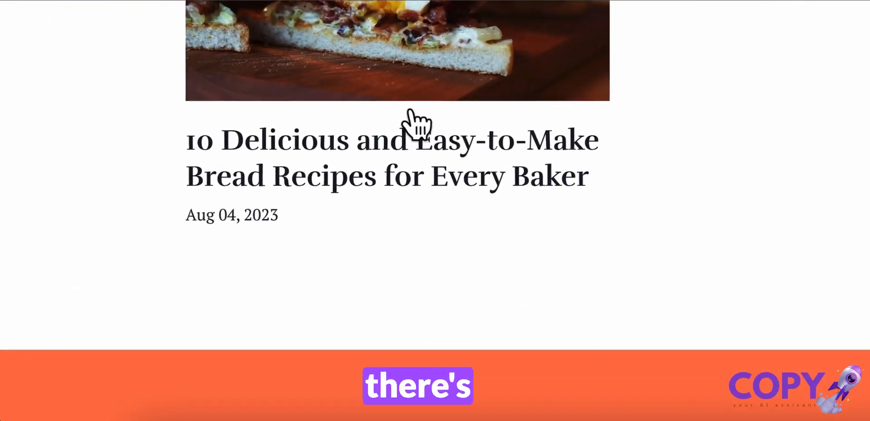
pyautogui.click(532, 48)
pyautogui.scroll(-15, 401, 168)
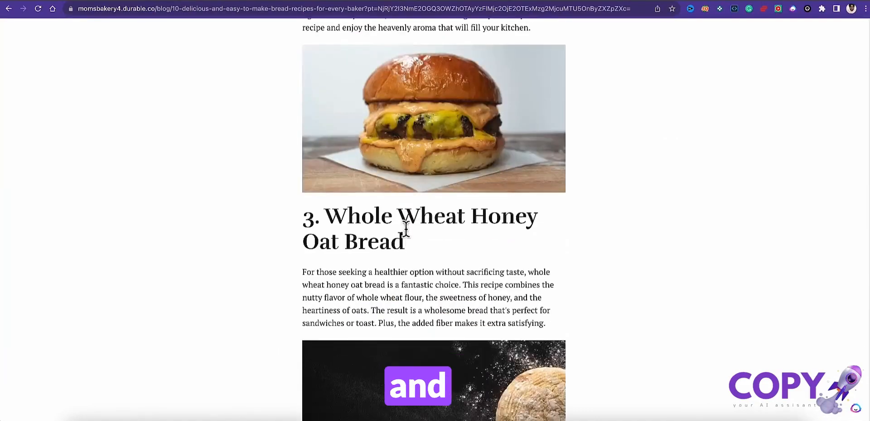
pyautogui.scroll(-20, 403, 236)
pyautogui.scroll(14, 484, 179)
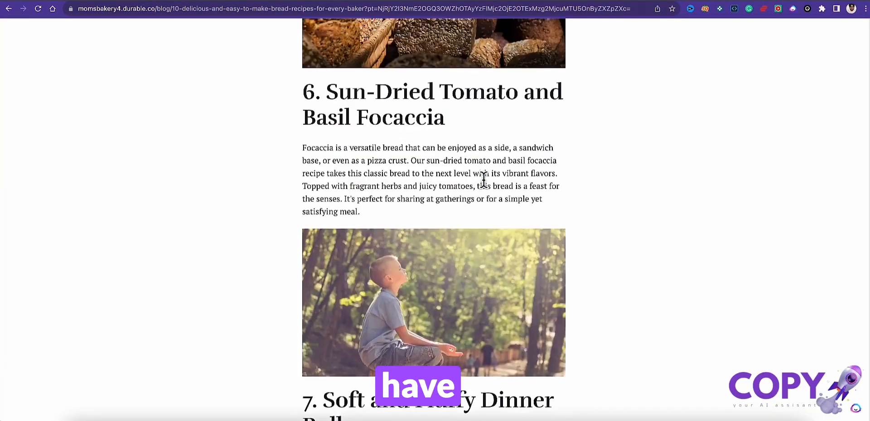
pyautogui.scroll(20, 484, 179)
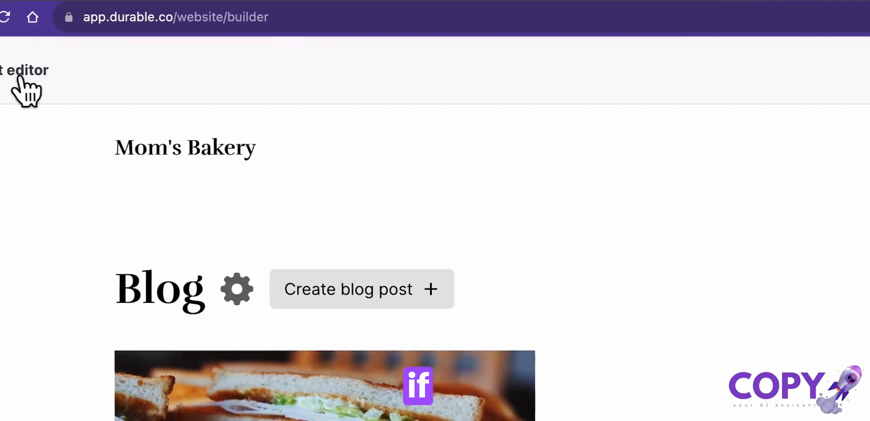
# Exit the website editor and view the website's analytics for the last 15 days
pyautogui.click(49, 36)
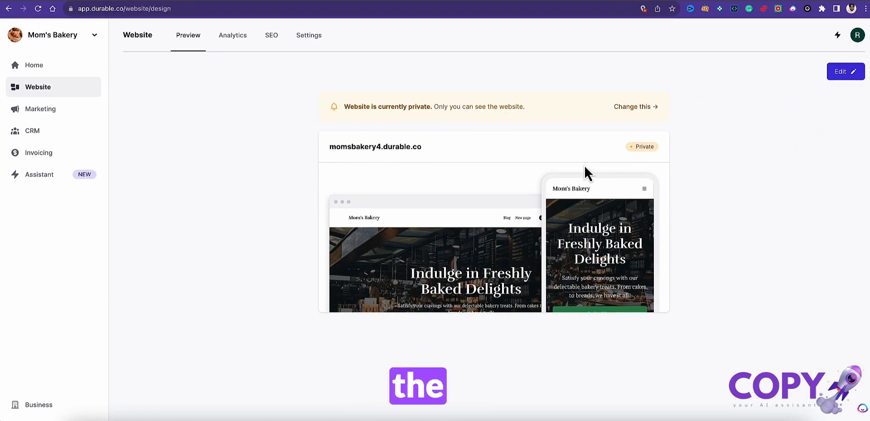
pyautogui.click(233, 36)
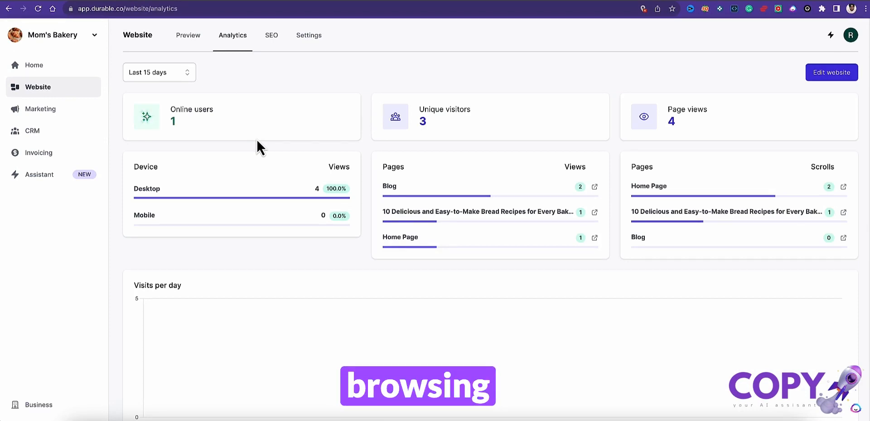
# Generate the website's default SEO details with AI
pyautogui.click(272, 36)
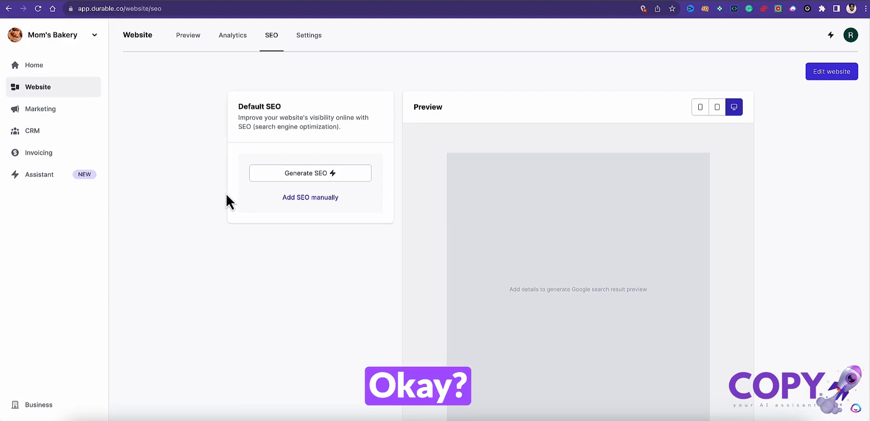
pyautogui.click(305, 178)
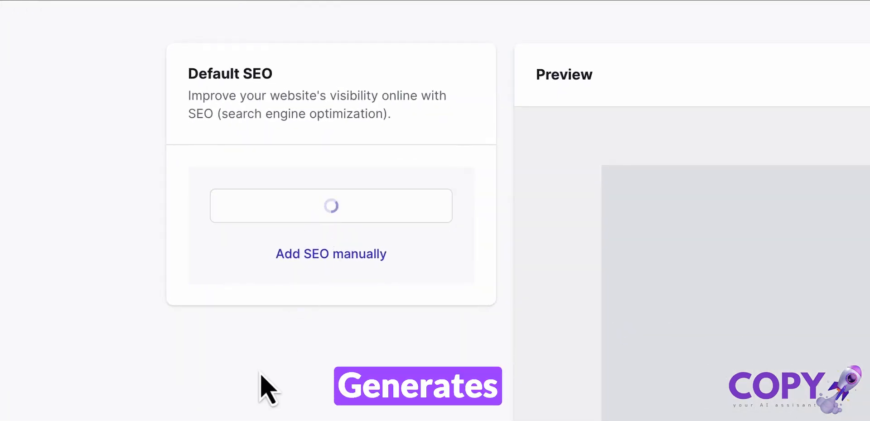
# Review the generated SEO title, description and image with their Google search and Open Graph previews, and save the website SEO
pyautogui.scroll(-5, 535, 342)
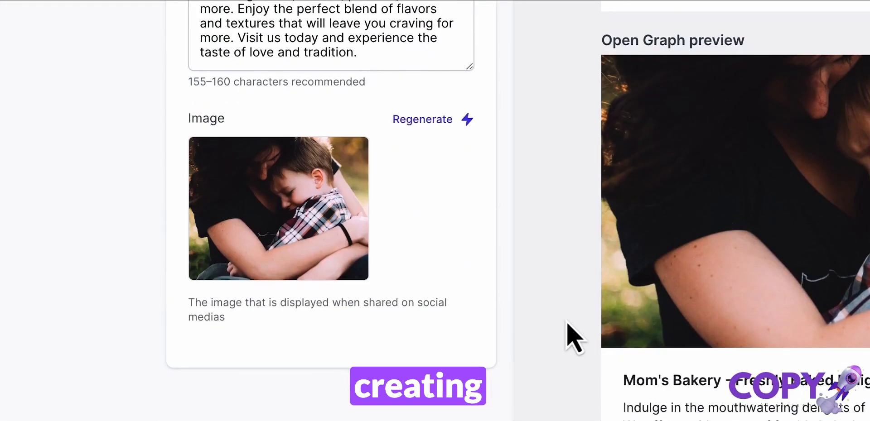
pyautogui.scroll(8, 573, 337)
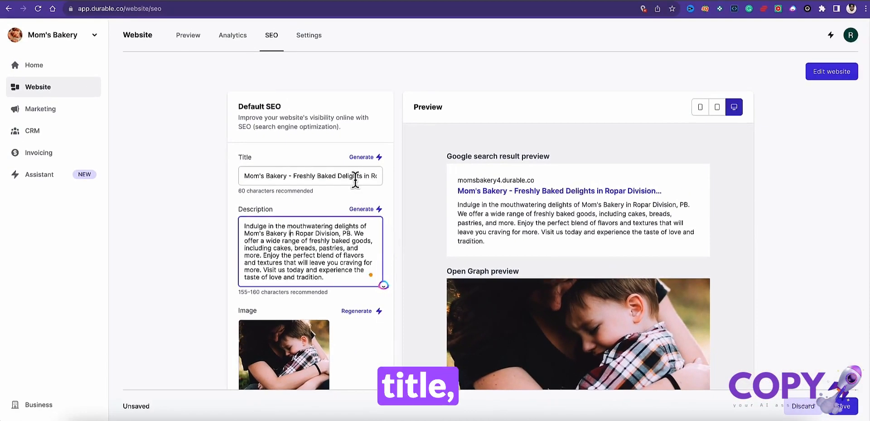
pyautogui.scroll(-2, 358, 294)
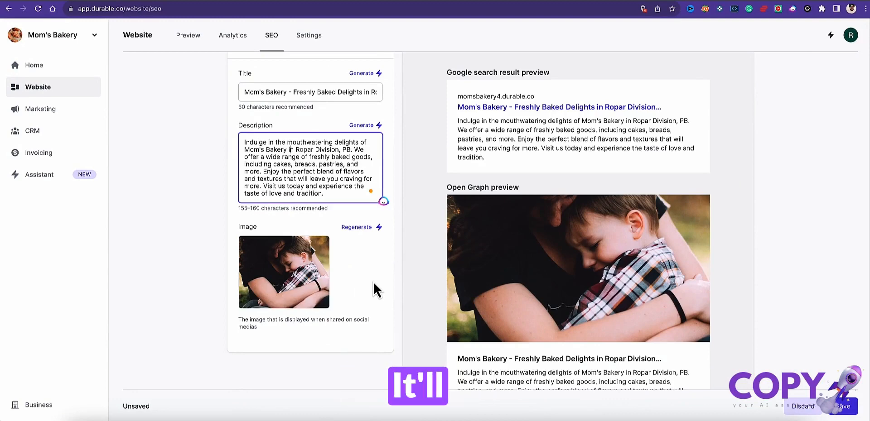
pyautogui.scroll(-2, 408, 301)
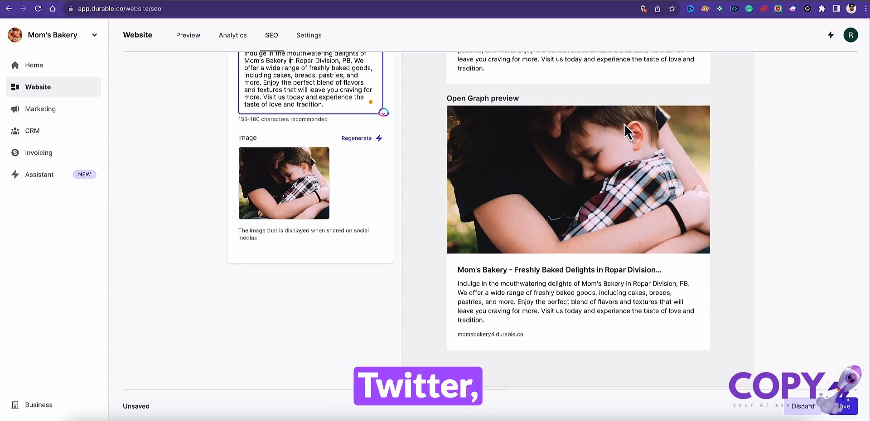
pyautogui.scroll(4, 429, 218)
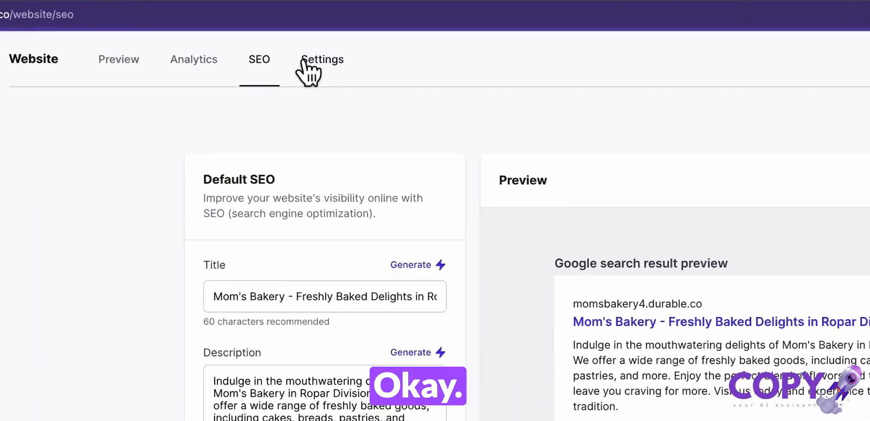
# Look through the website settings for status, domain, search indexing, custom code and cache
pyautogui.click(319, 60)
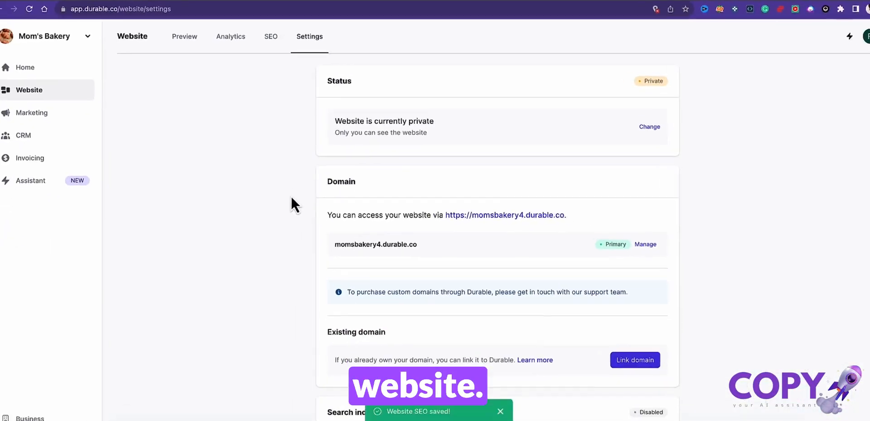
pyautogui.scroll(-1, 291, 193)
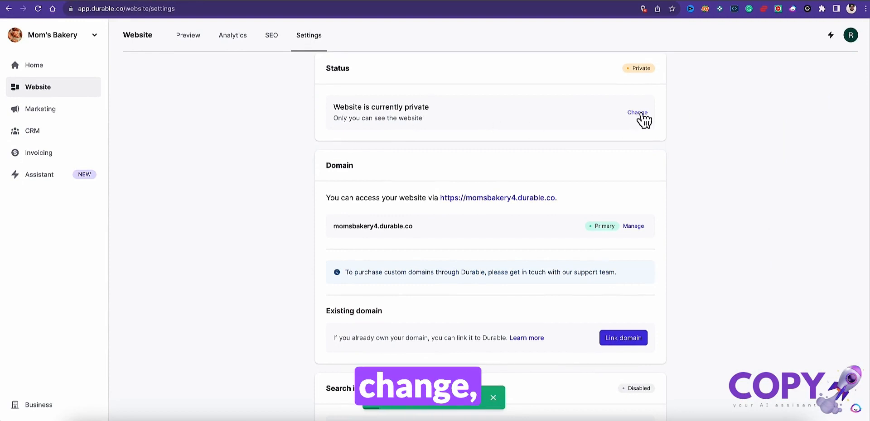
pyautogui.scroll(-2, 360, 286)
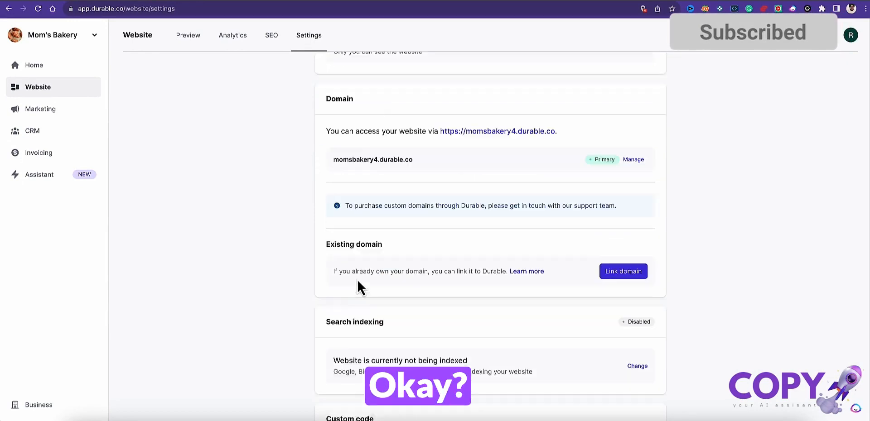
pyautogui.scroll(-1, 358, 280)
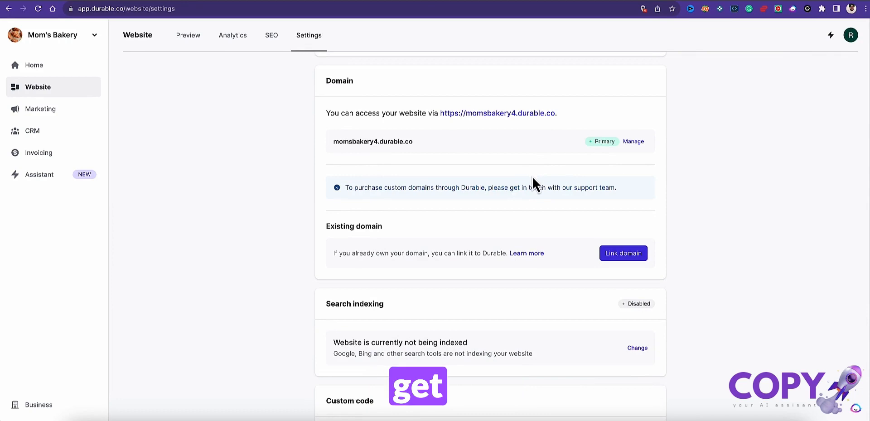
pyautogui.scroll(-2, 396, 222)
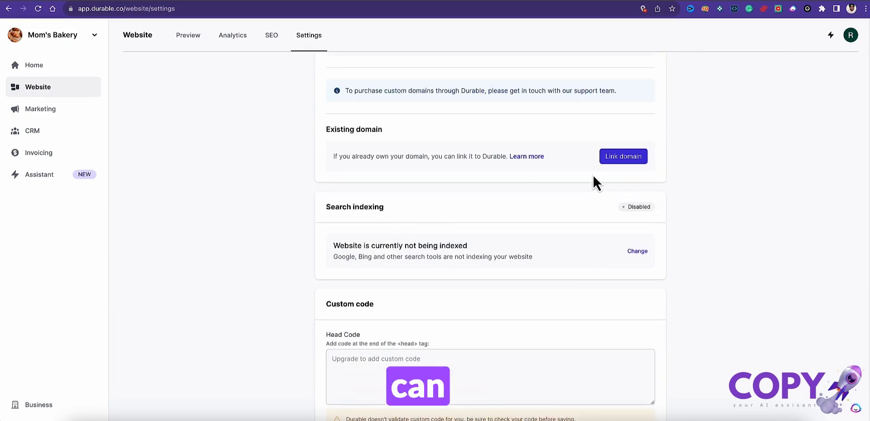
pyautogui.scroll(-2, 430, 249)
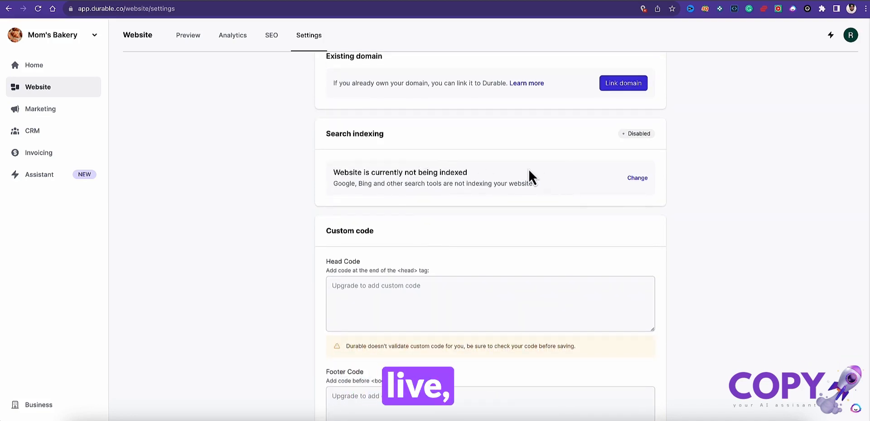
pyautogui.scroll(-2, 433, 235)
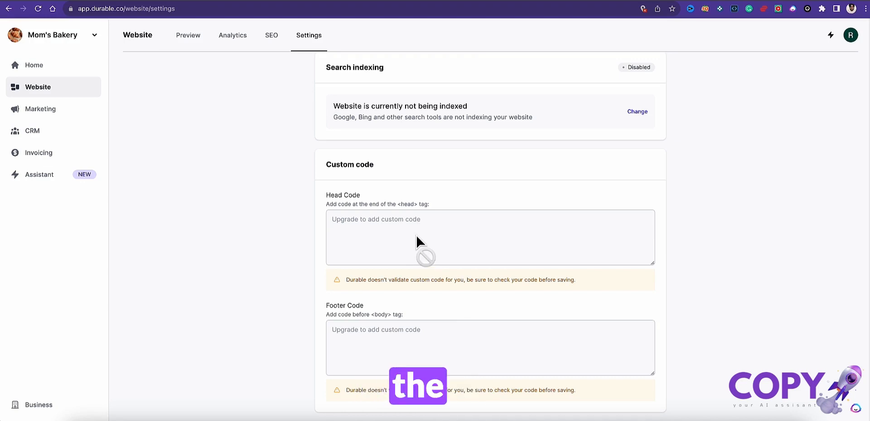
pyautogui.scroll(-3, 413, 245)
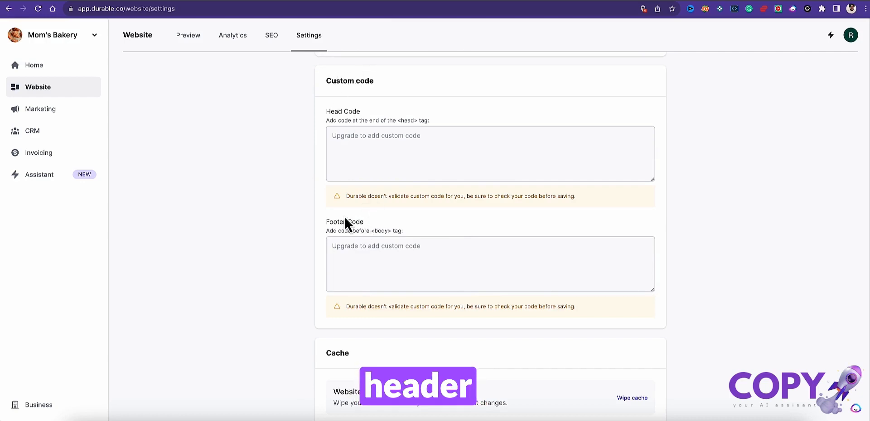
pyautogui.scroll(-2, 330, 252)
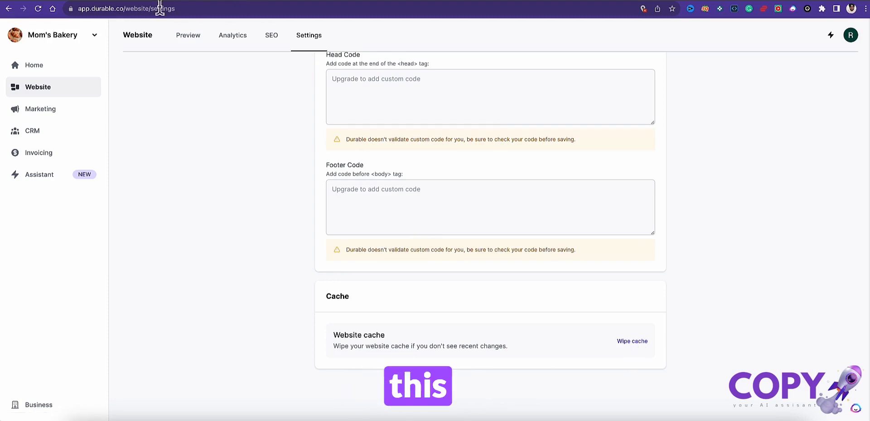
# View the promotion types offered in Marketing and the brand settings for logo and colors
pyautogui.click(52, 110)
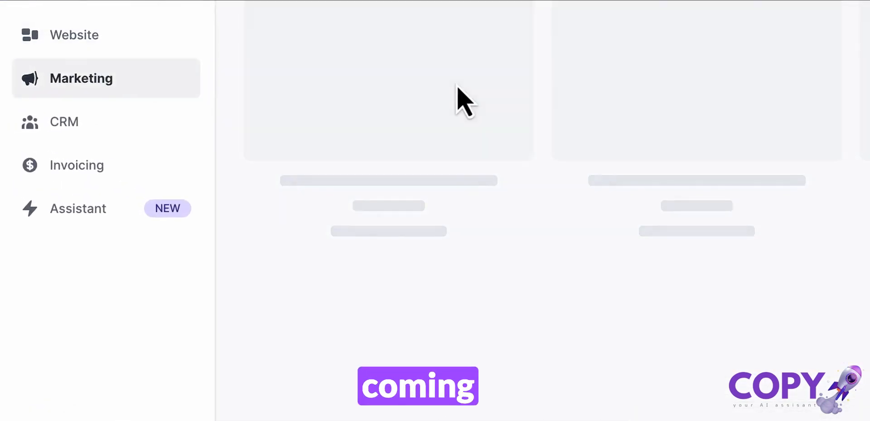
pyautogui.scroll(-1, 455, 249)
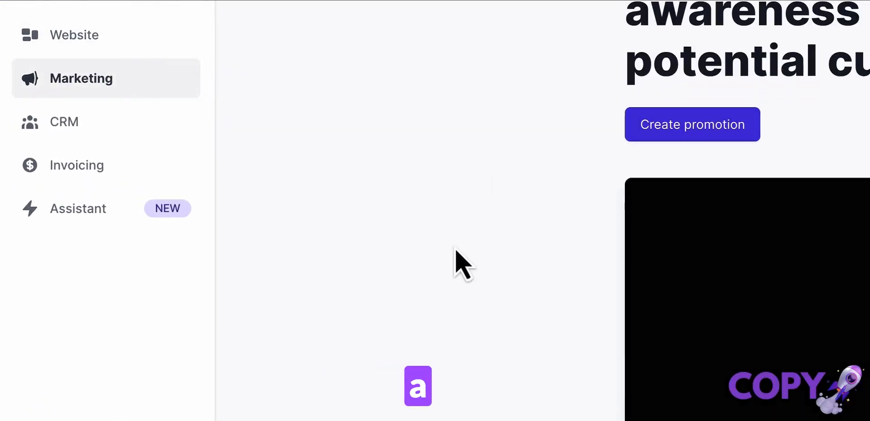
pyautogui.scroll(1, 452, 258)
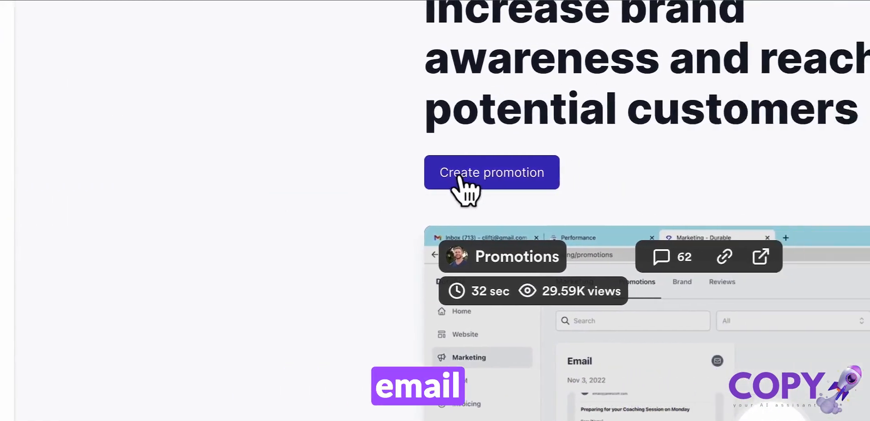
pyautogui.click(459, 178)
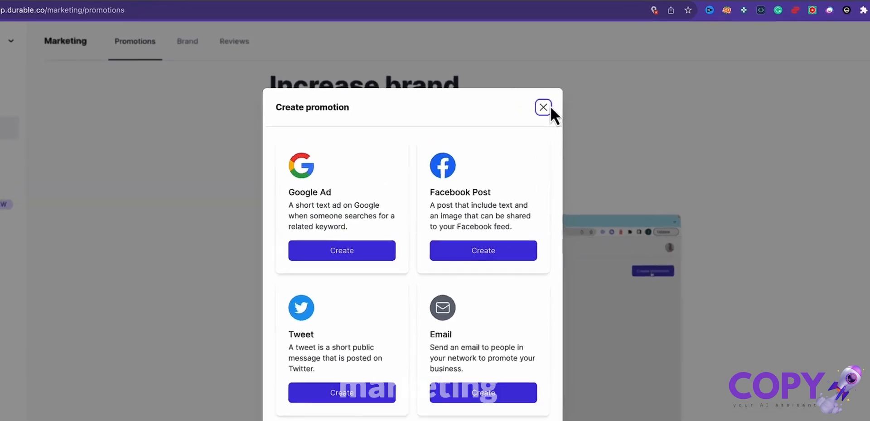
pyautogui.click(549, 92)
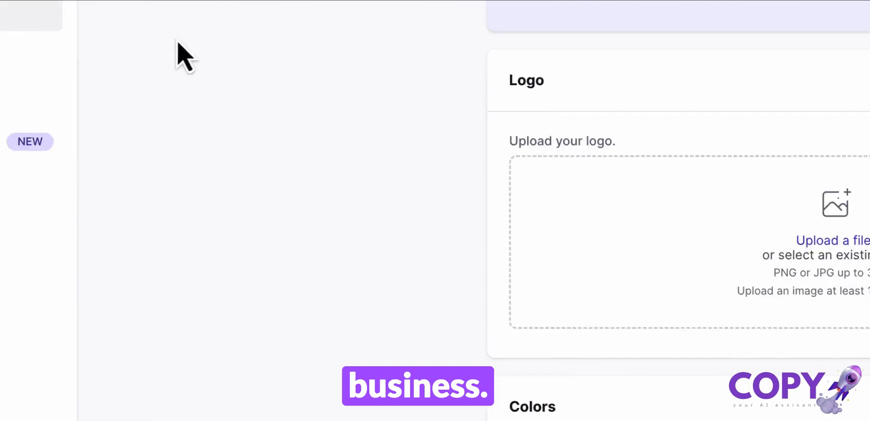
# Switch to the previewed website and view the contact form on its home page
pyautogui.click(142, 127)
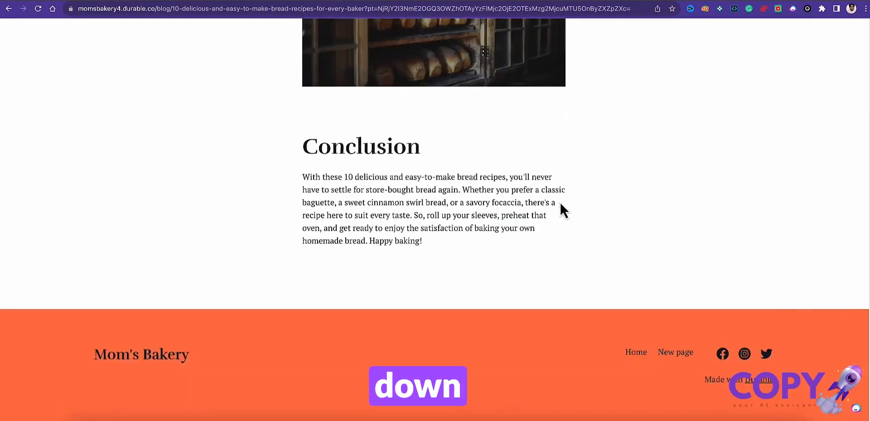
pyautogui.scroll(1, 536, 236)
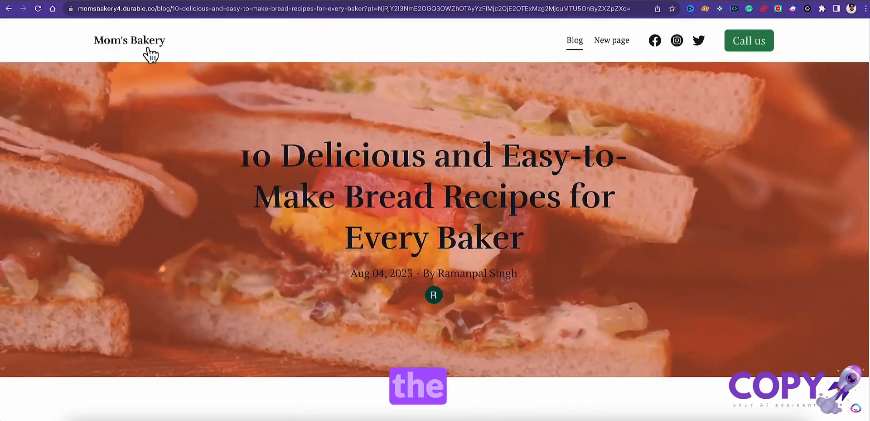
pyautogui.click(148, 47)
pyautogui.scroll(-20, 315, 227)
pyautogui.scroll(6, 314, 227)
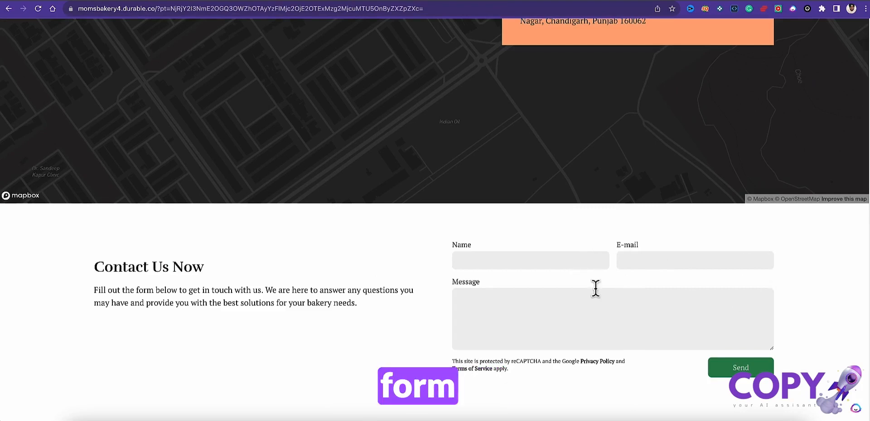
# Return to Durable's CRM and examine its settings for connecting an email and sending auto-replies
pyautogui.click(517, 0)
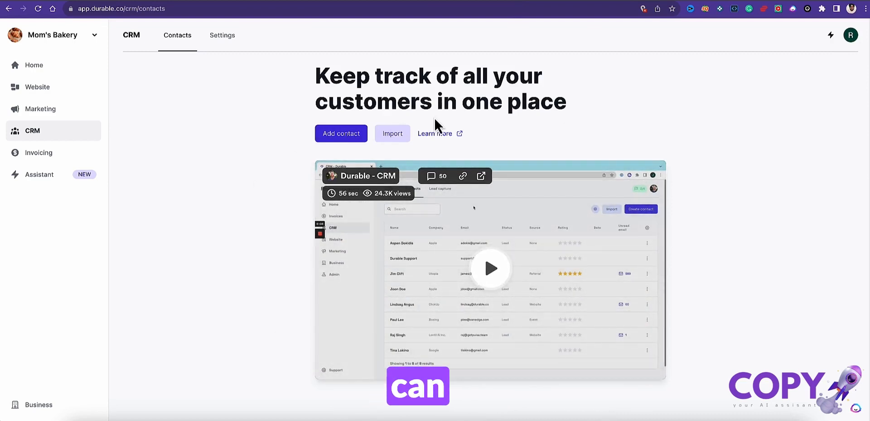
pyautogui.click(226, 38)
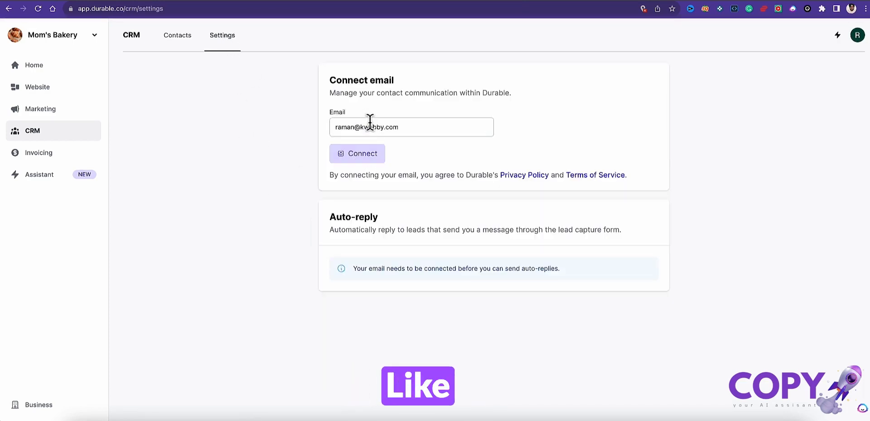
pyautogui.moveTo(399, 127); pyautogui.dragTo(311, 127)
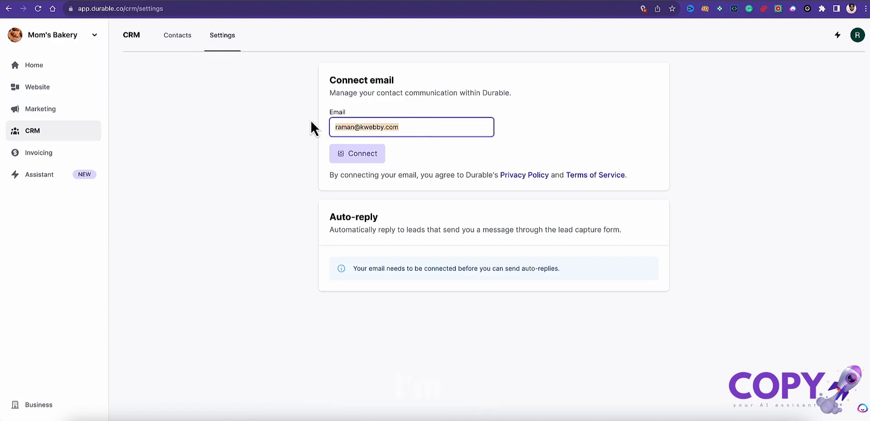
# Look through the Invoicing section's invoices, invoice items and default tax setting
pyautogui.click(36, 159)
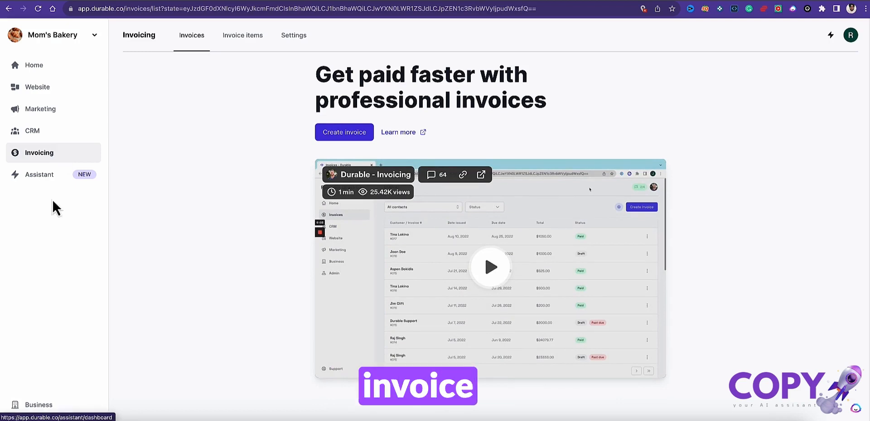
pyautogui.click(255, 45)
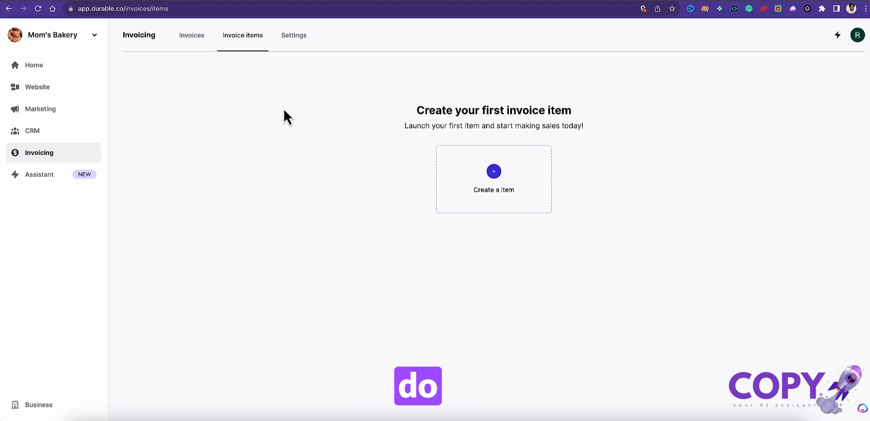
pyautogui.click(293, 37)
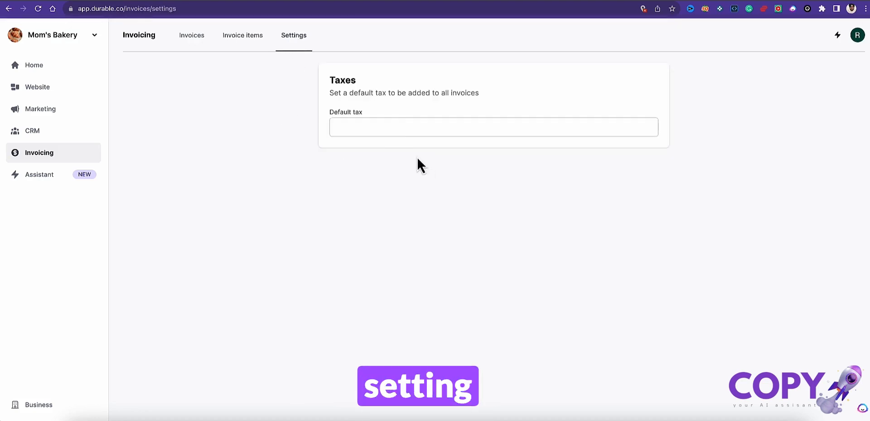
pyautogui.click(390, 129)
# Open the AI assistant's dashboard and dismiss its introduction
pyautogui.click(54, 175)
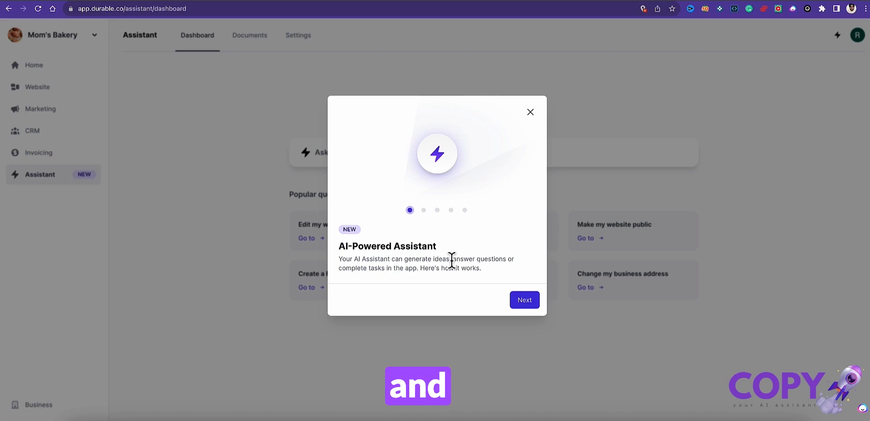
pyautogui.click(530, 112)
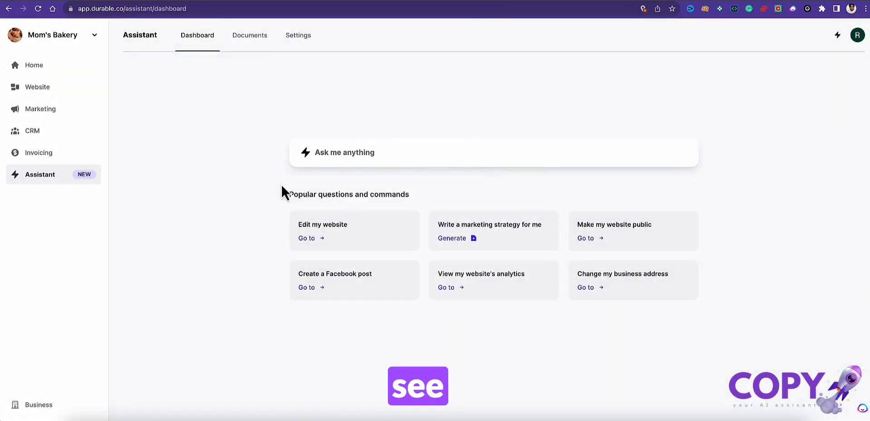